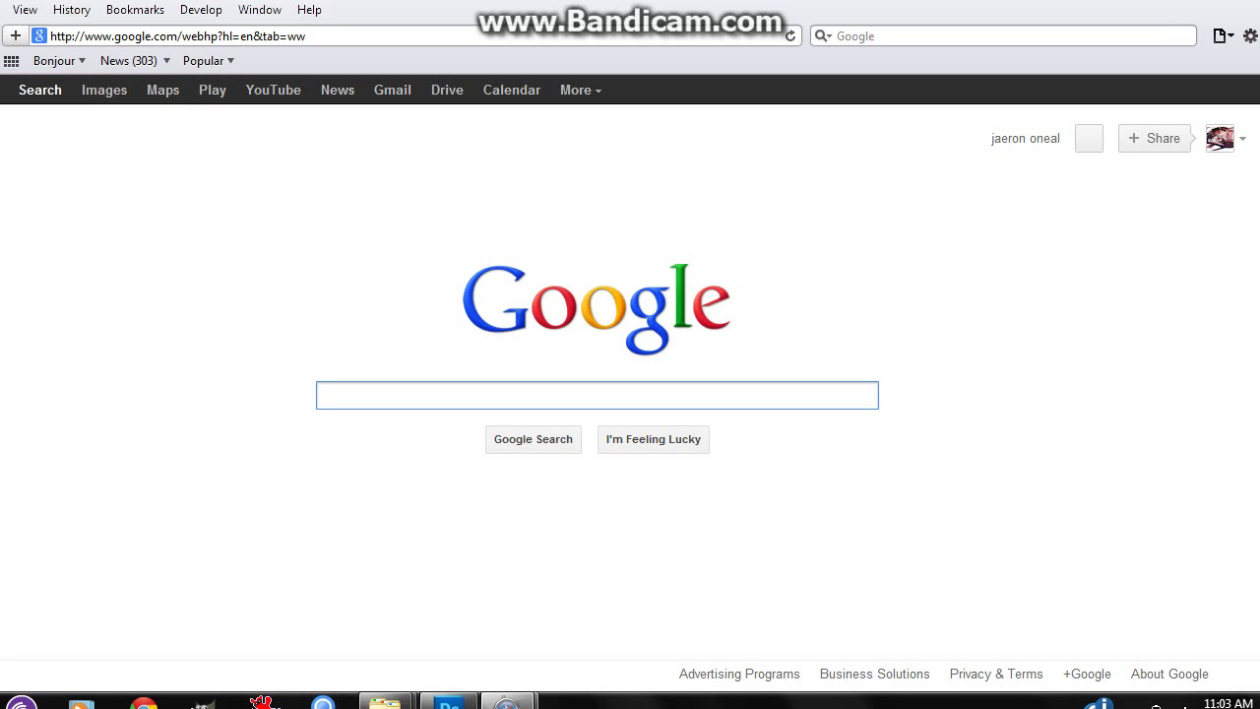
pyautogui.write('ww')
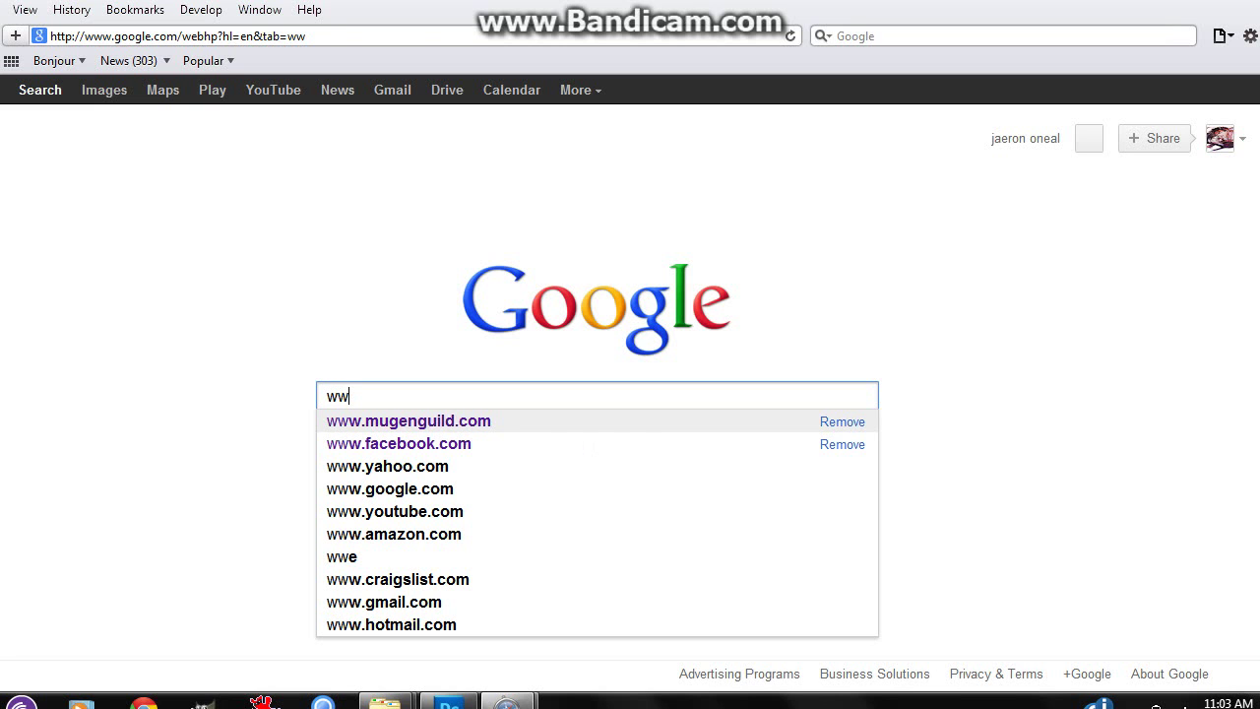
pyautogui.click(408, 420)
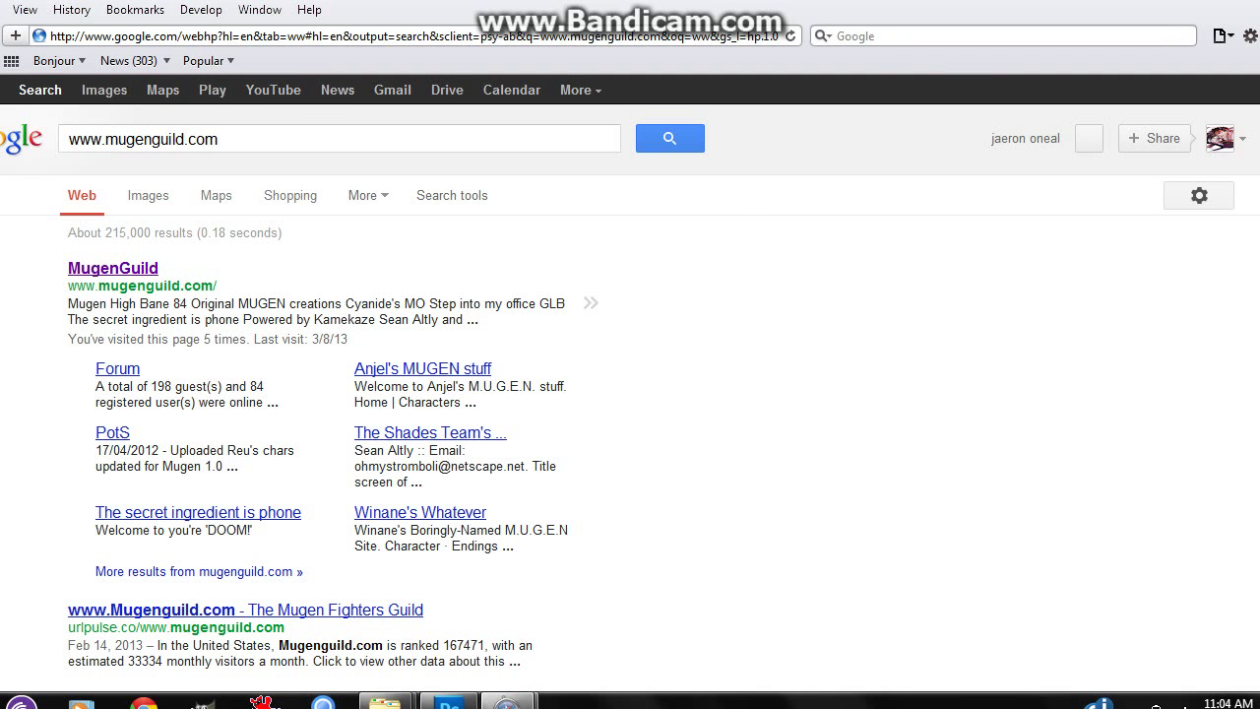
pyautogui.click(113, 267)
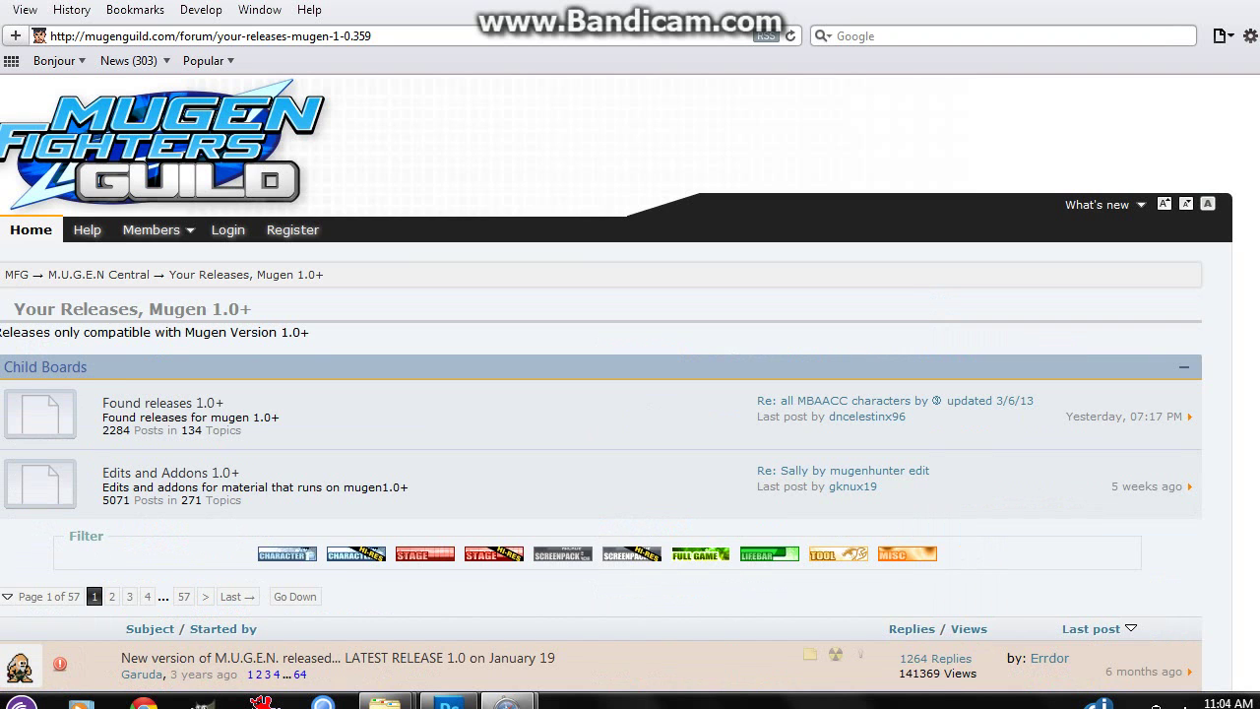
# - Filter the Your Releases, Mugen 1.0+ board to Character entries and go to page 2 of 24
pyautogui.click(287, 553)
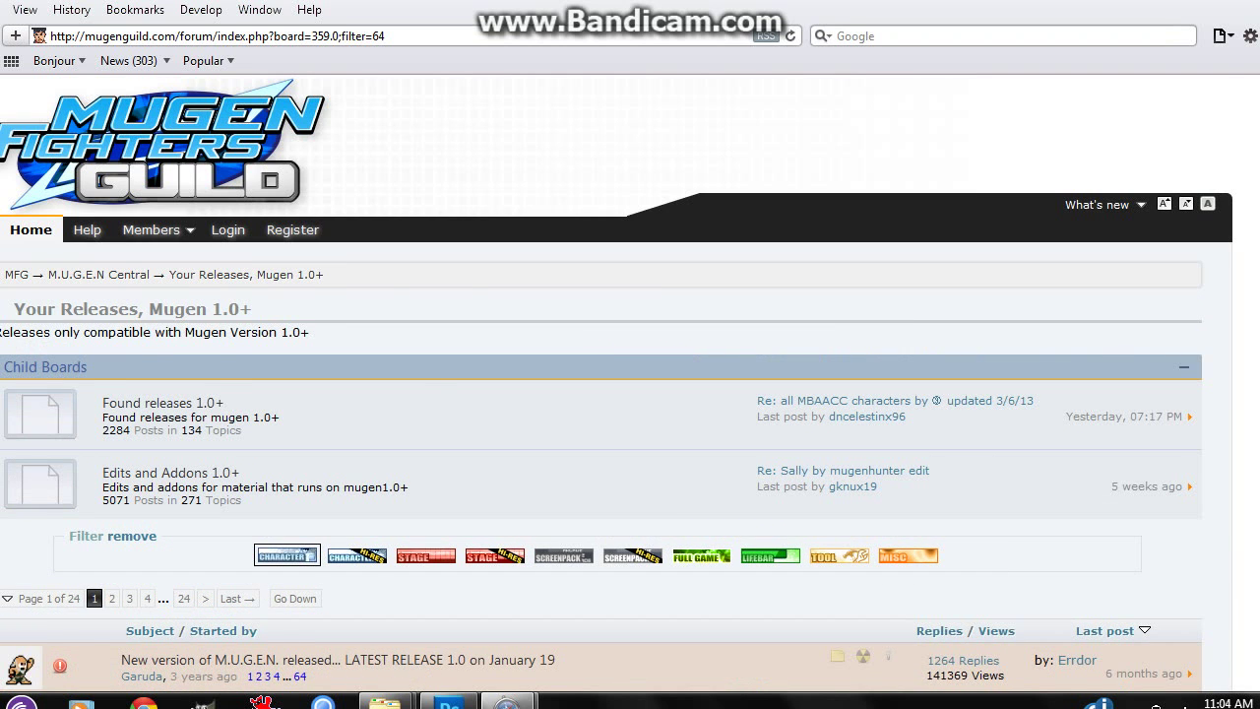
pyautogui.scroll(-3, 630, 394)
pyautogui.scroll(-1, 631, 394)
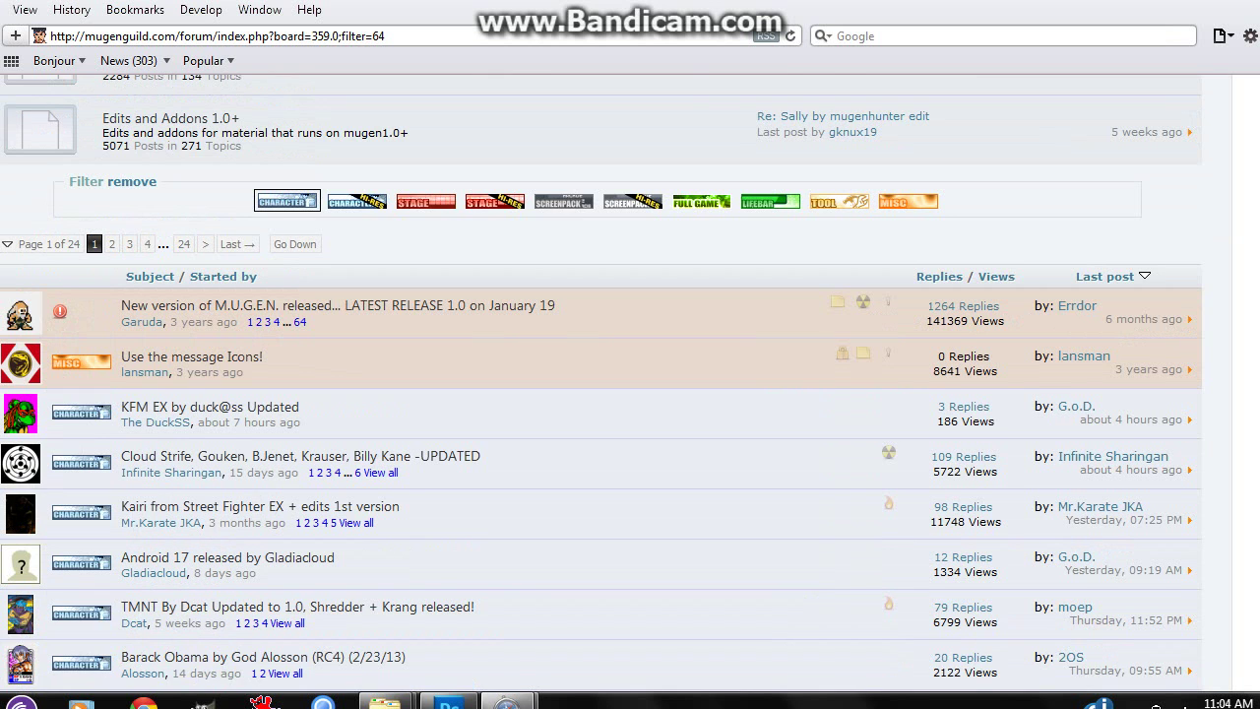
pyautogui.scroll(-2, 630, 394)
pyautogui.scroll(-2, 630, 394)
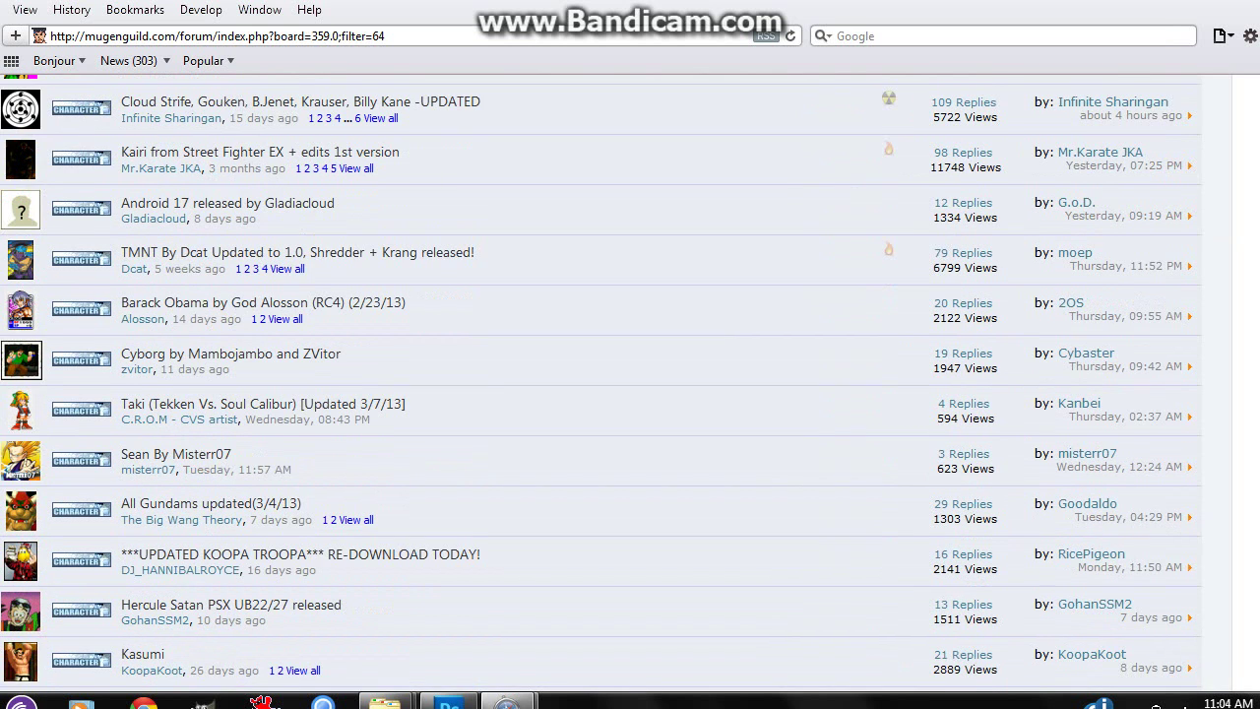
pyautogui.scroll(-3, 631, 393)
pyautogui.scroll(-3, 630, 394)
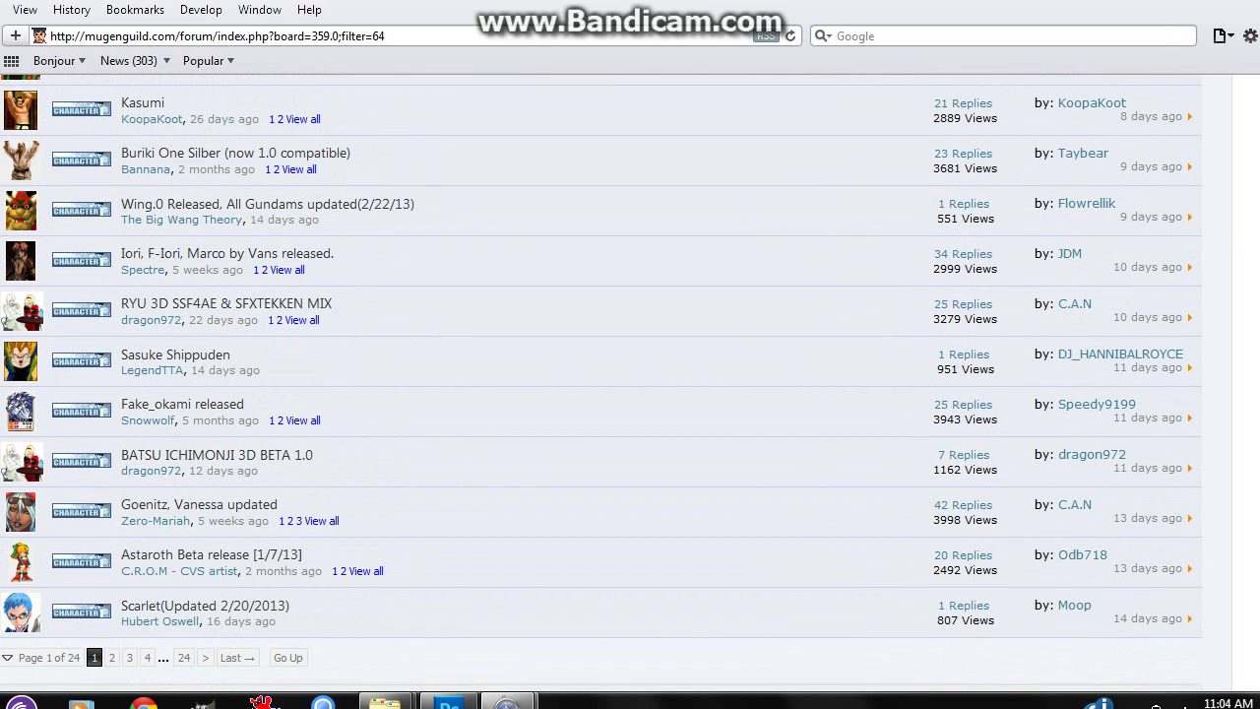
pyautogui.scroll(-1, 630, 394)
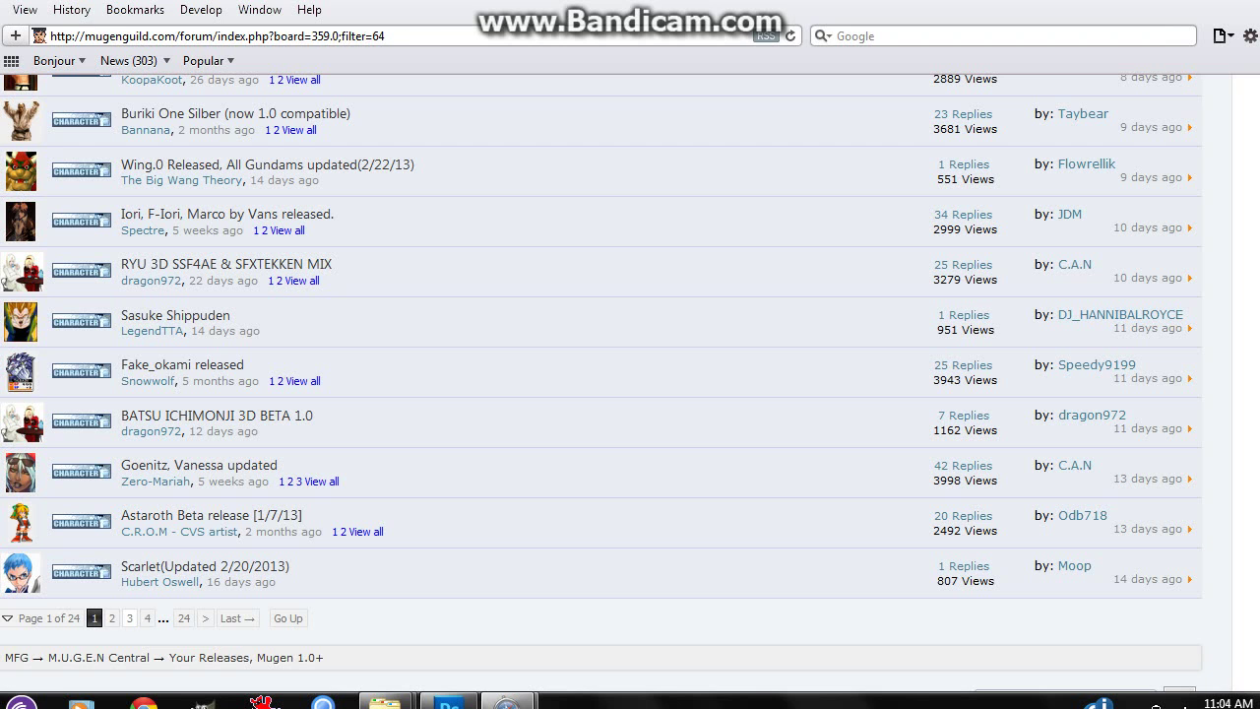
pyautogui.click(112, 618)
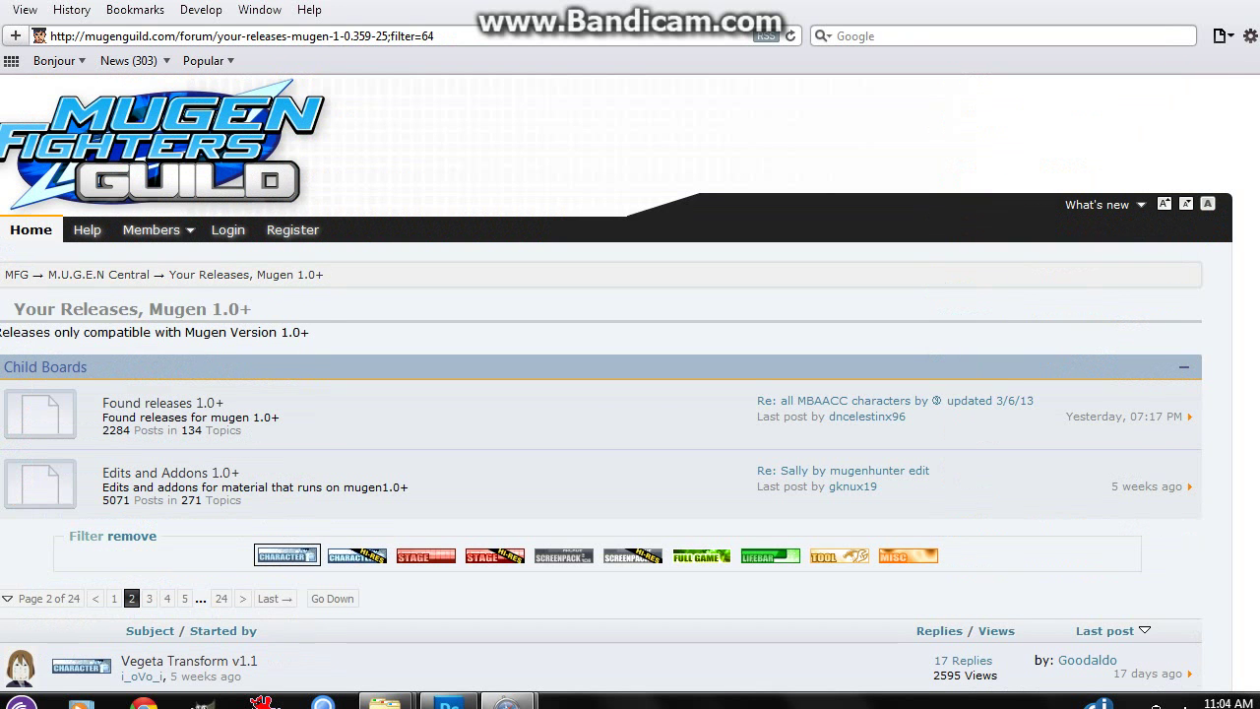
# - Scroll through page 2 of the character releases and move on to page 3
pyautogui.scroll(-3, 631, 394)
pyautogui.scroll(-3, 630, 393)
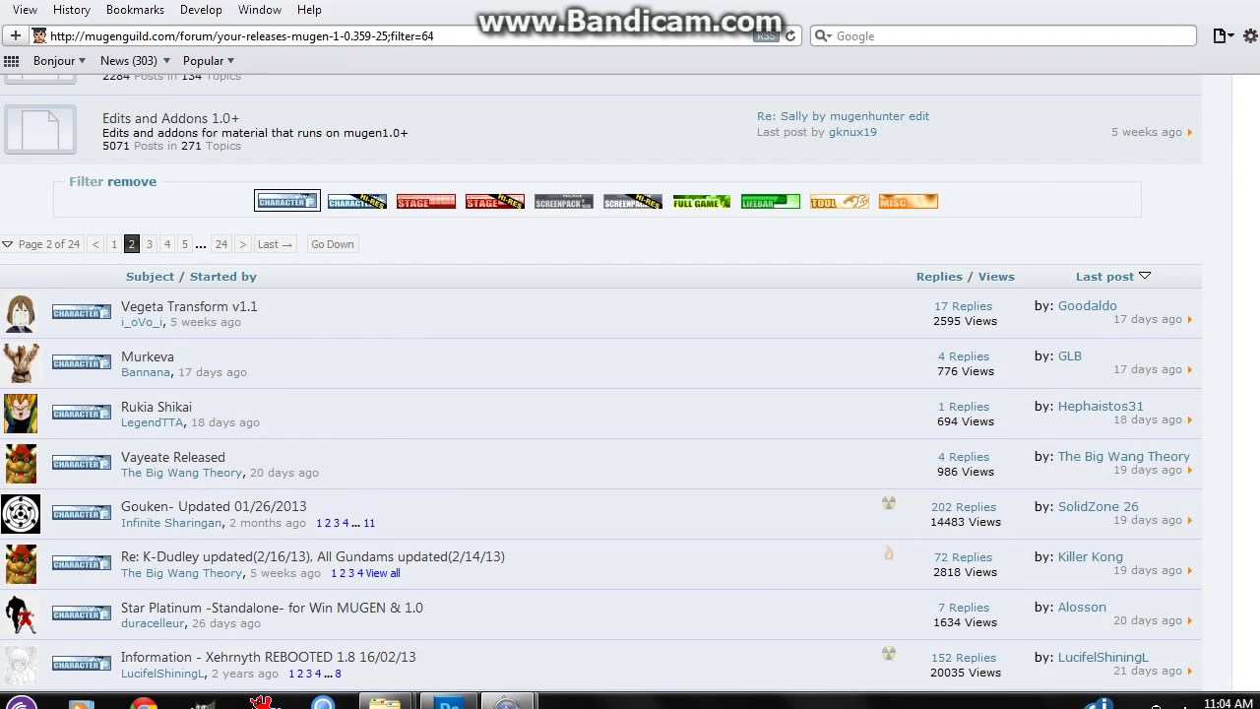
pyautogui.scroll(-3, 630, 394)
pyautogui.scroll(-3, 630, 394)
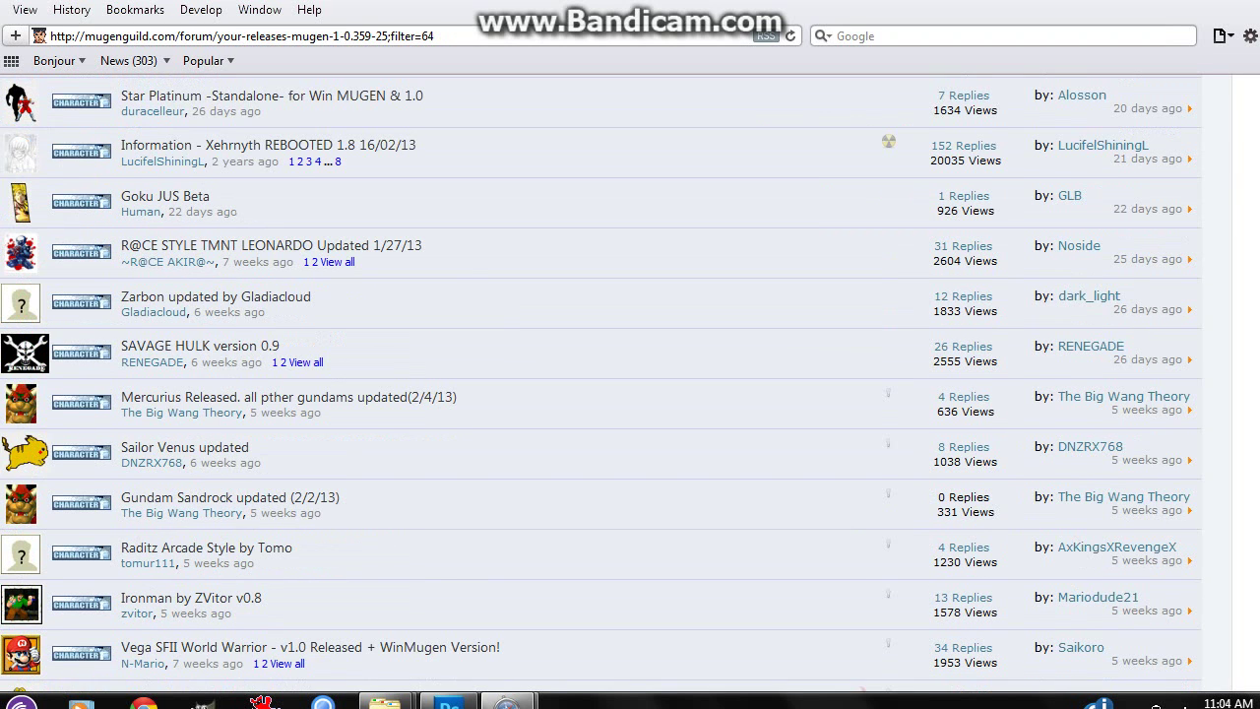
pyautogui.scroll(-3, 630, 393)
pyautogui.scroll(-3, 631, 394)
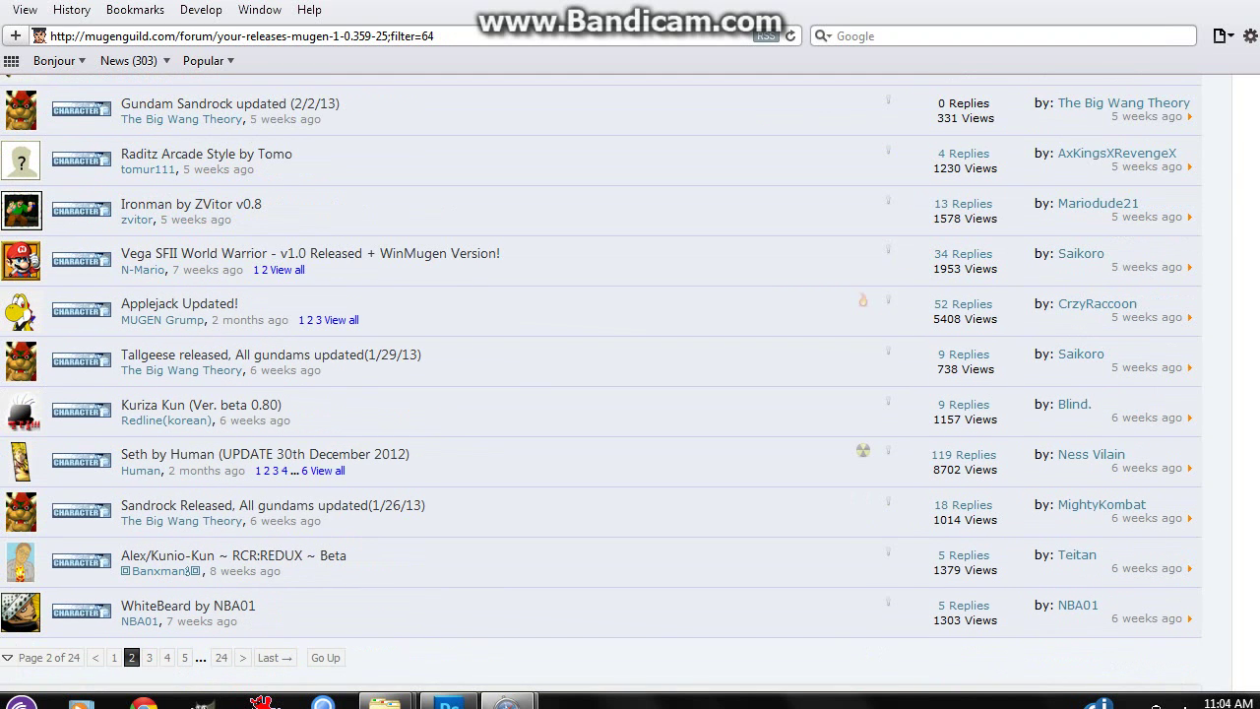
pyautogui.scroll(-3, 630, 394)
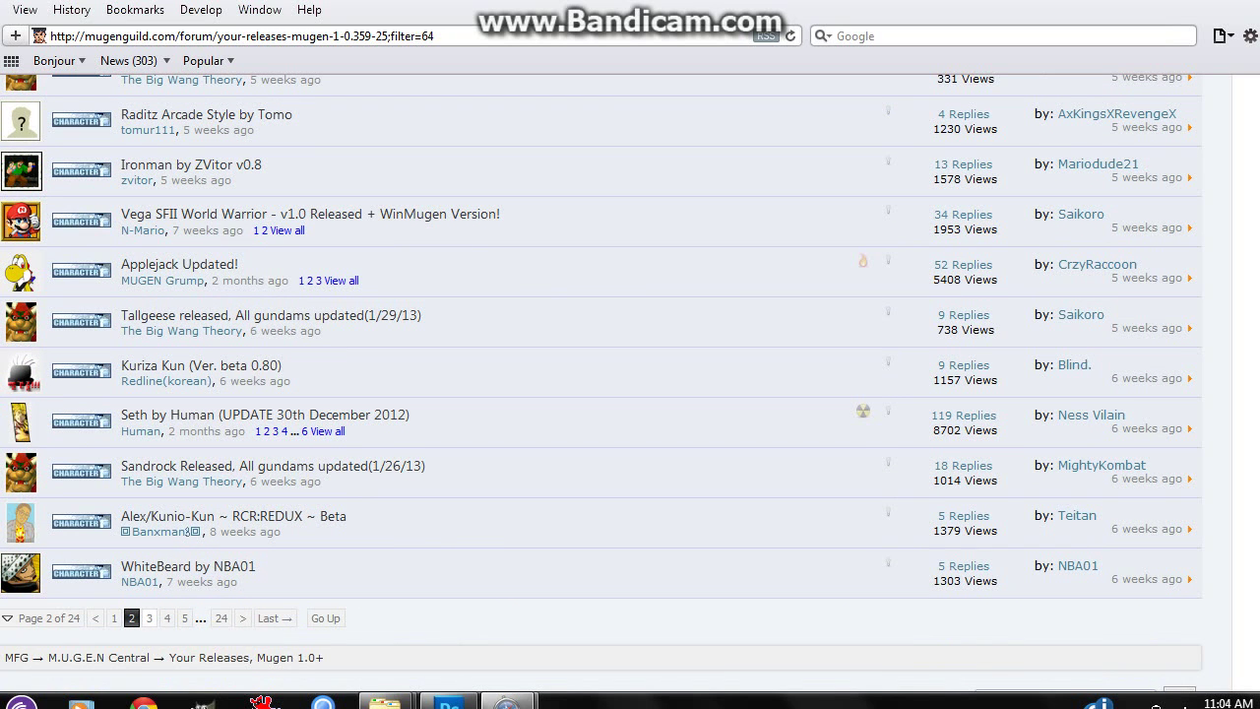
pyautogui.click(149, 618)
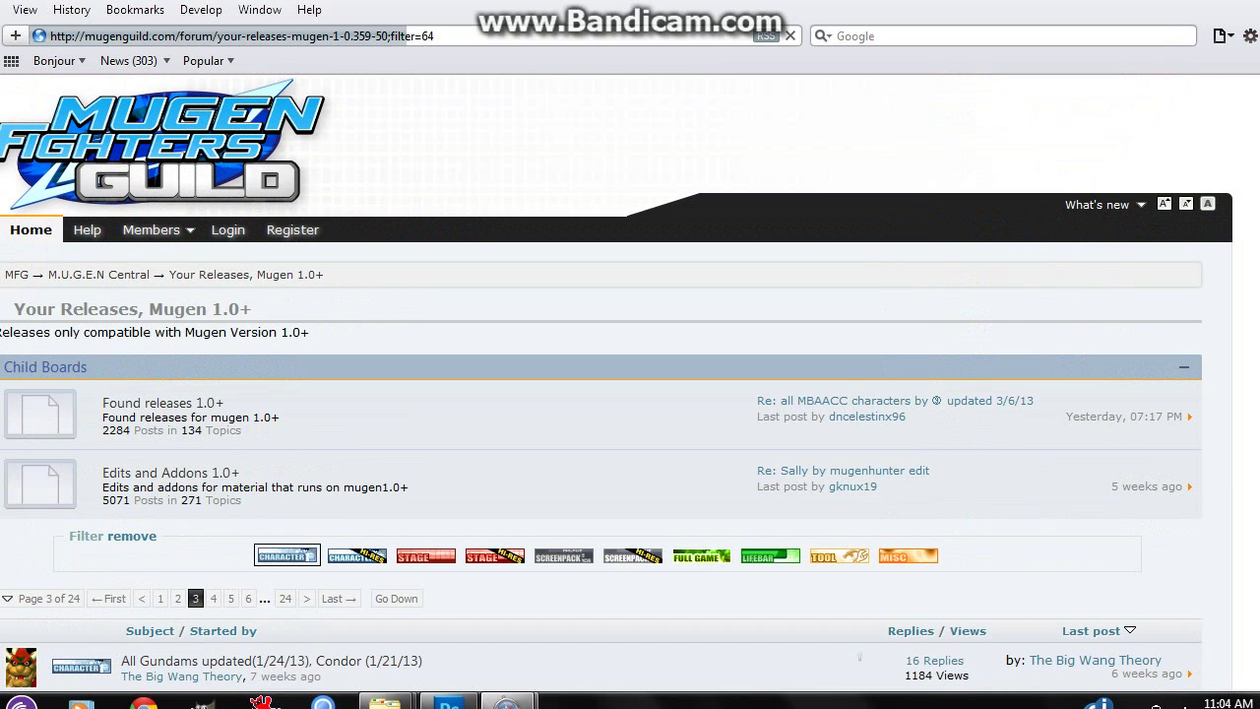
# - Scroll page 3 to find and open the 'CvtW Cactuar by SeanAltly' topic
pyautogui.scroll(-3, 630, 394)
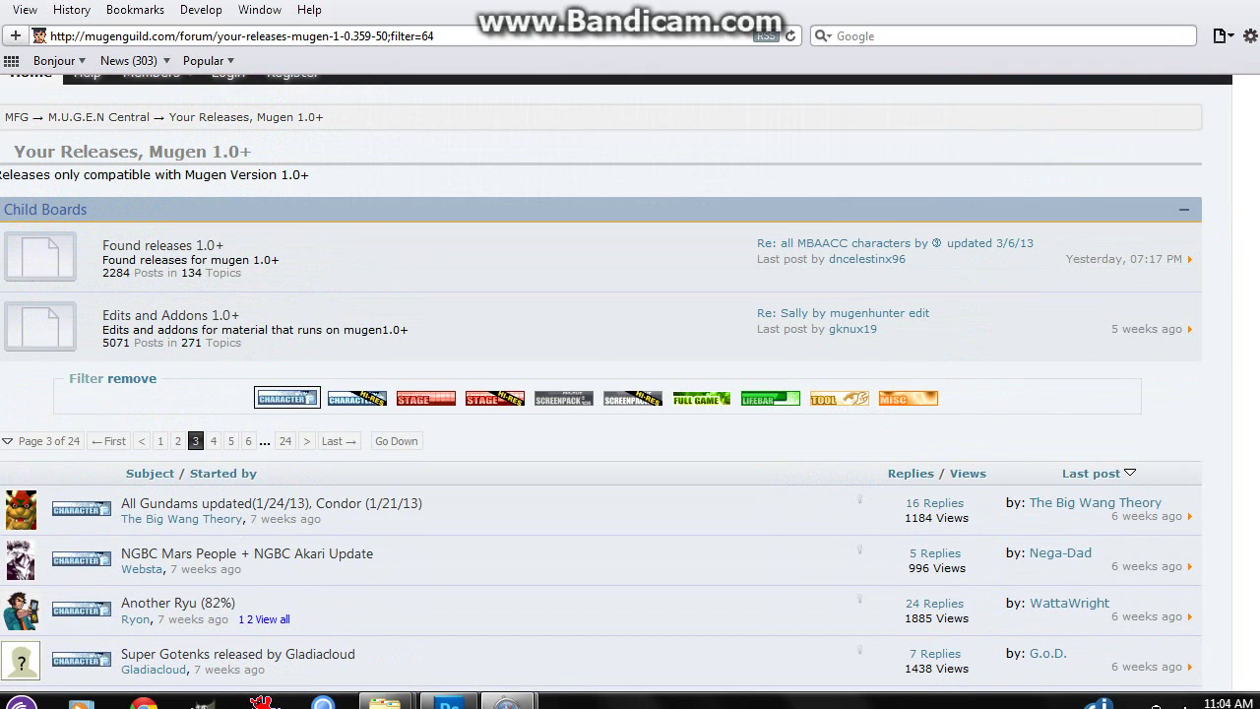
pyautogui.scroll(-1, 630, 394)
pyautogui.scroll(-3, 630, 394)
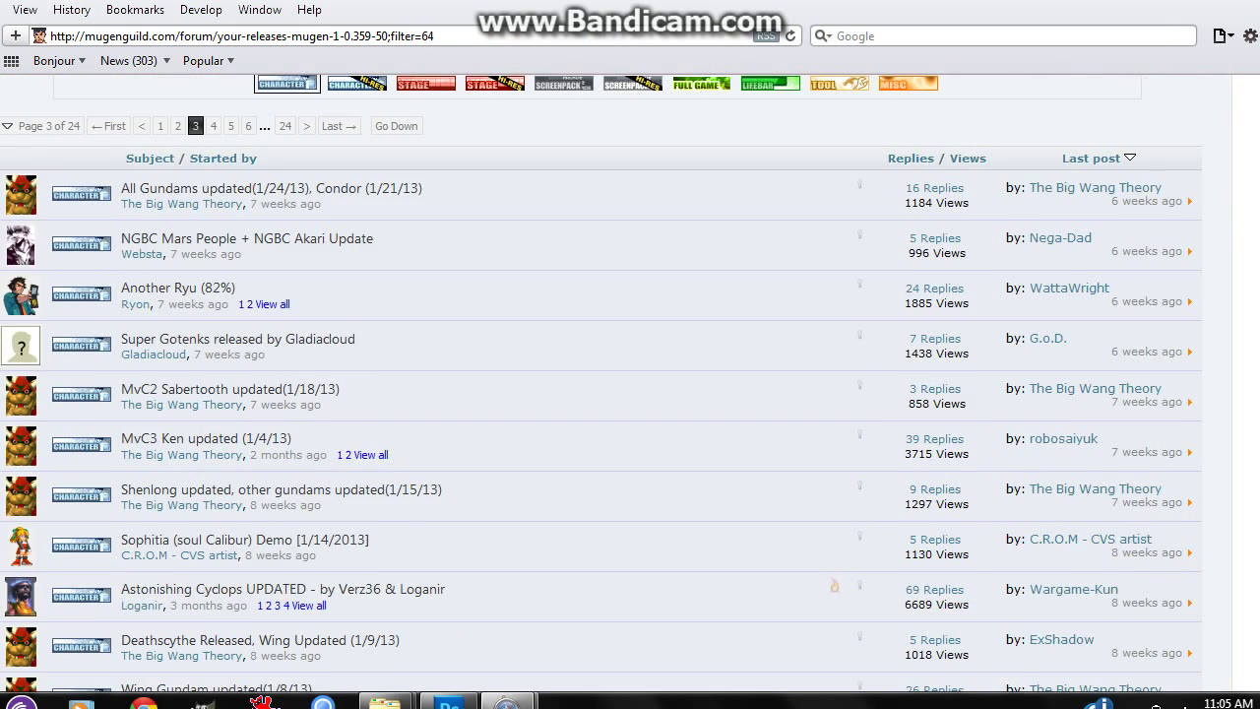
pyautogui.scroll(-2, 630, 393)
pyautogui.scroll(-1, 630, 394)
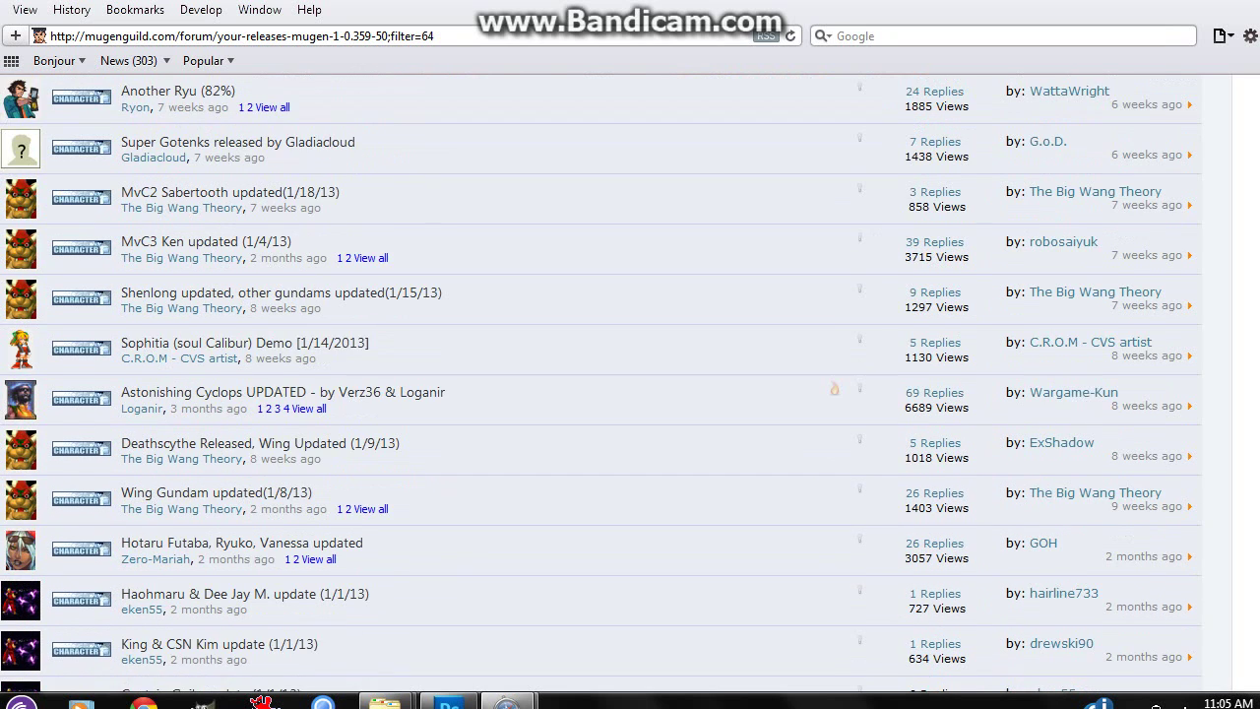
pyautogui.scroll(-1, 630, 394)
pyautogui.scroll(-2, 630, 394)
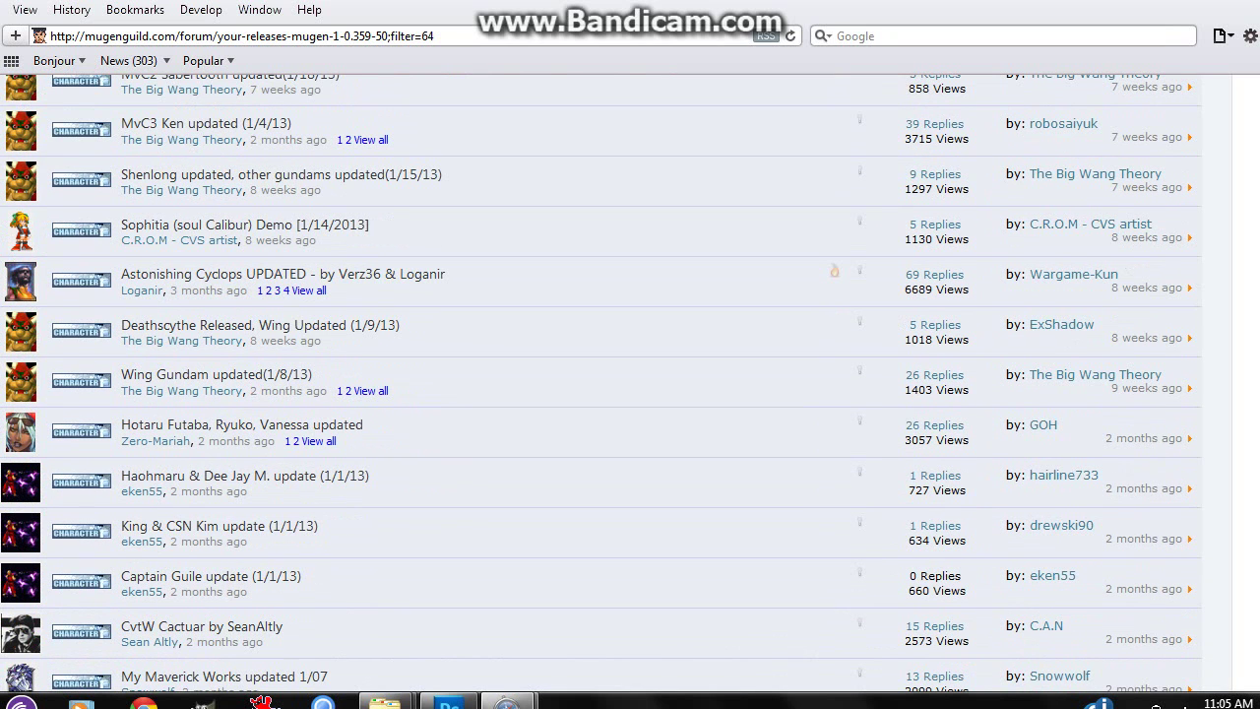
pyautogui.scroll(-3, 630, 394)
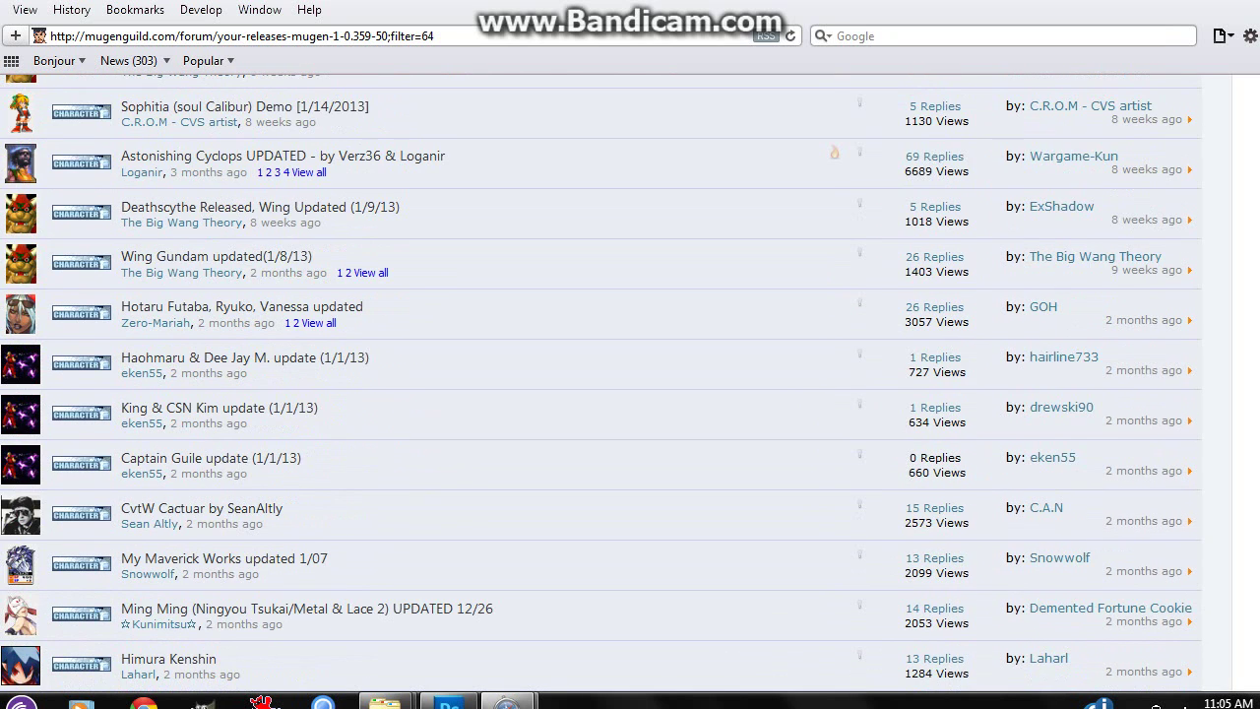
pyautogui.scroll(-4, 631, 394)
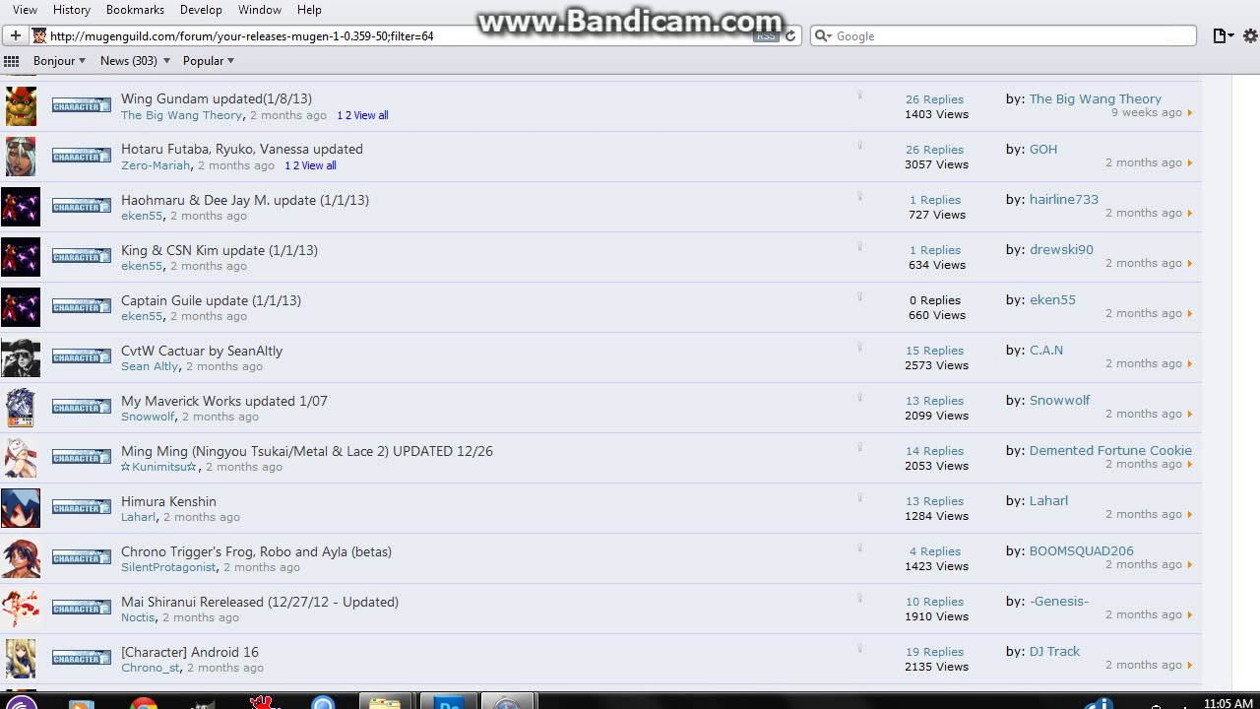
pyautogui.click(202, 351)
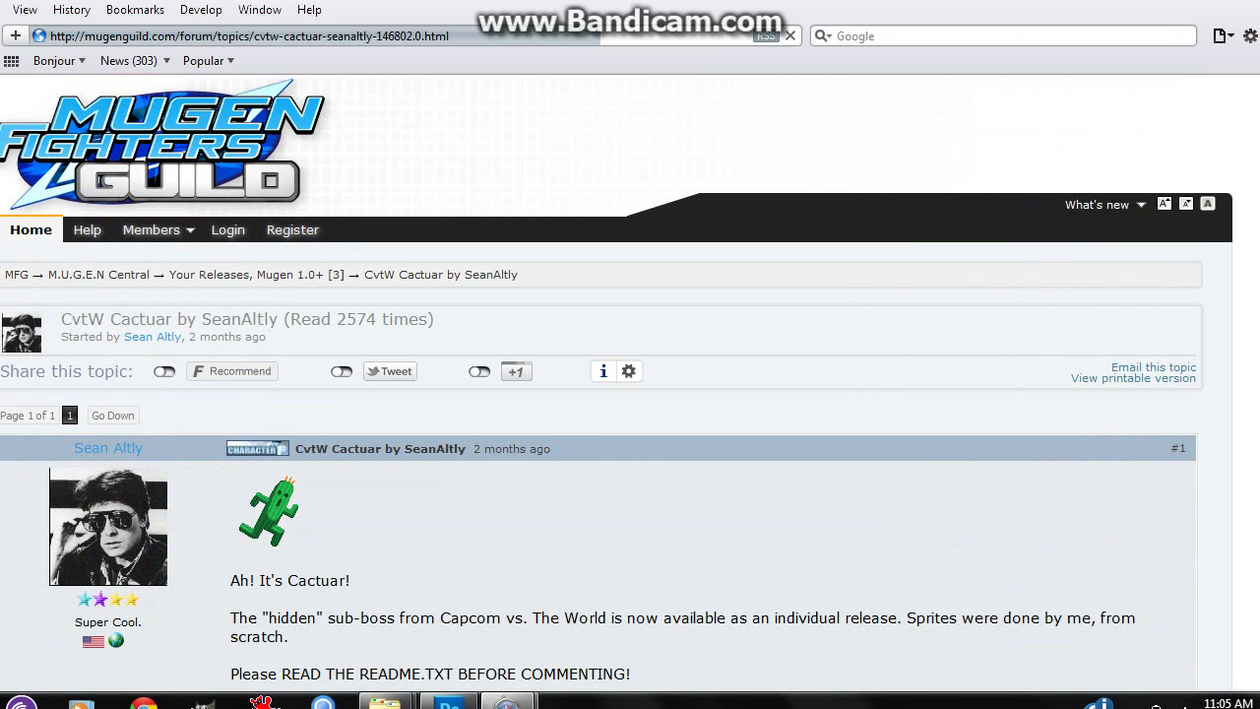
# - Start downloading CvtWCactuar.rar from the topic's 'Download HERE!' link
pyautogui.scroll(-1, 631, 374)
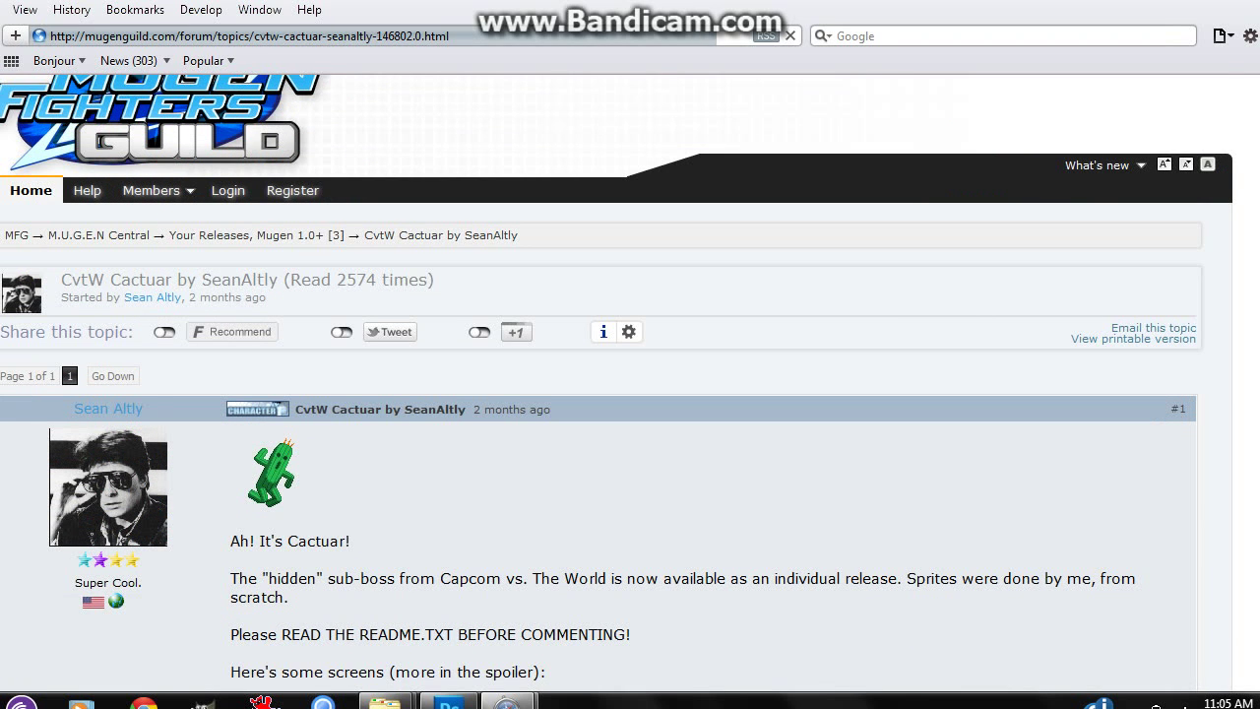
pyautogui.scroll(-2, 630, 374)
pyautogui.scroll(-4, 630, 375)
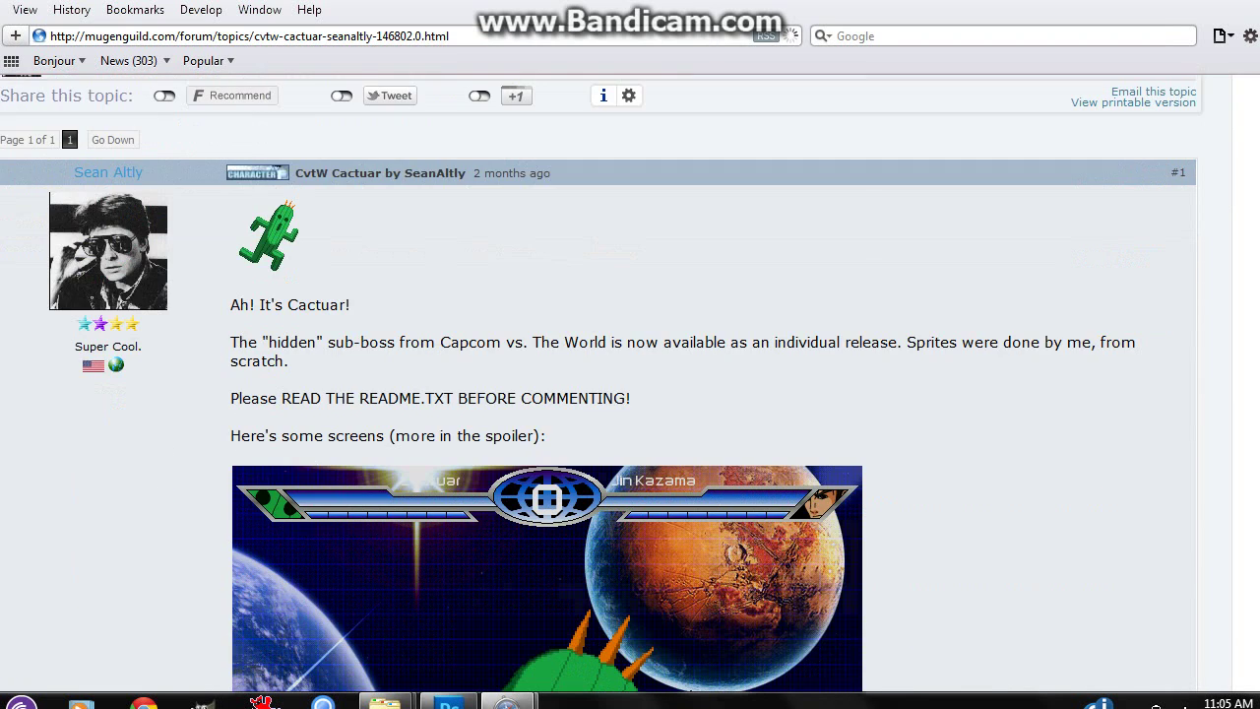
pyautogui.scroll(-10, 631, 374)
pyautogui.scroll(-4, 630, 375)
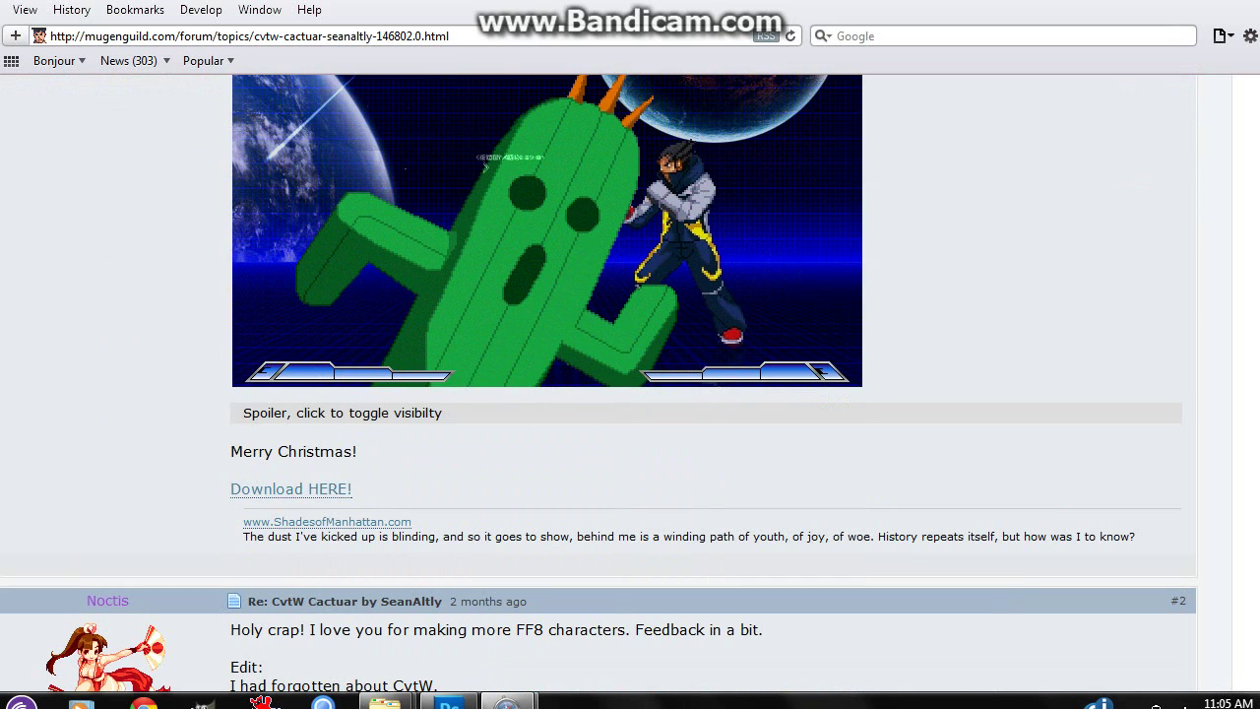
pyautogui.click(291, 489)
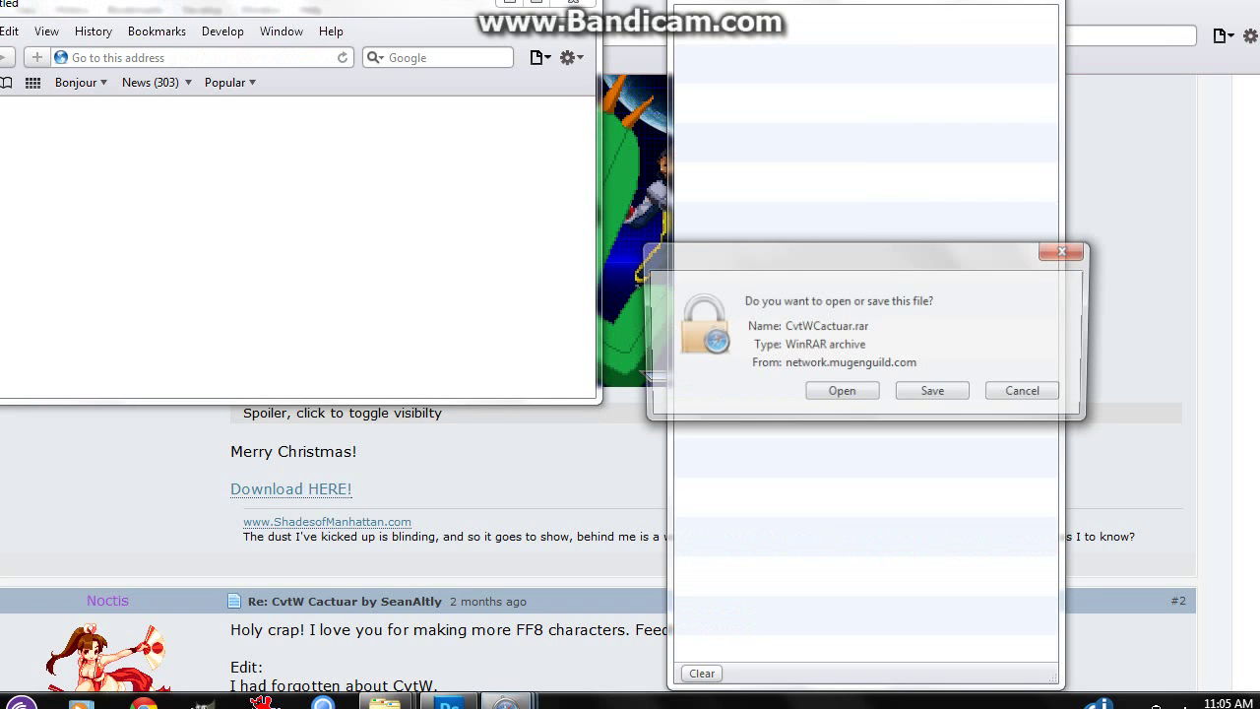
# - Accept the CvtWCactuar.rar download, then hide the Downloads window and Safari to reveal the desktop
pyautogui.press('Return')
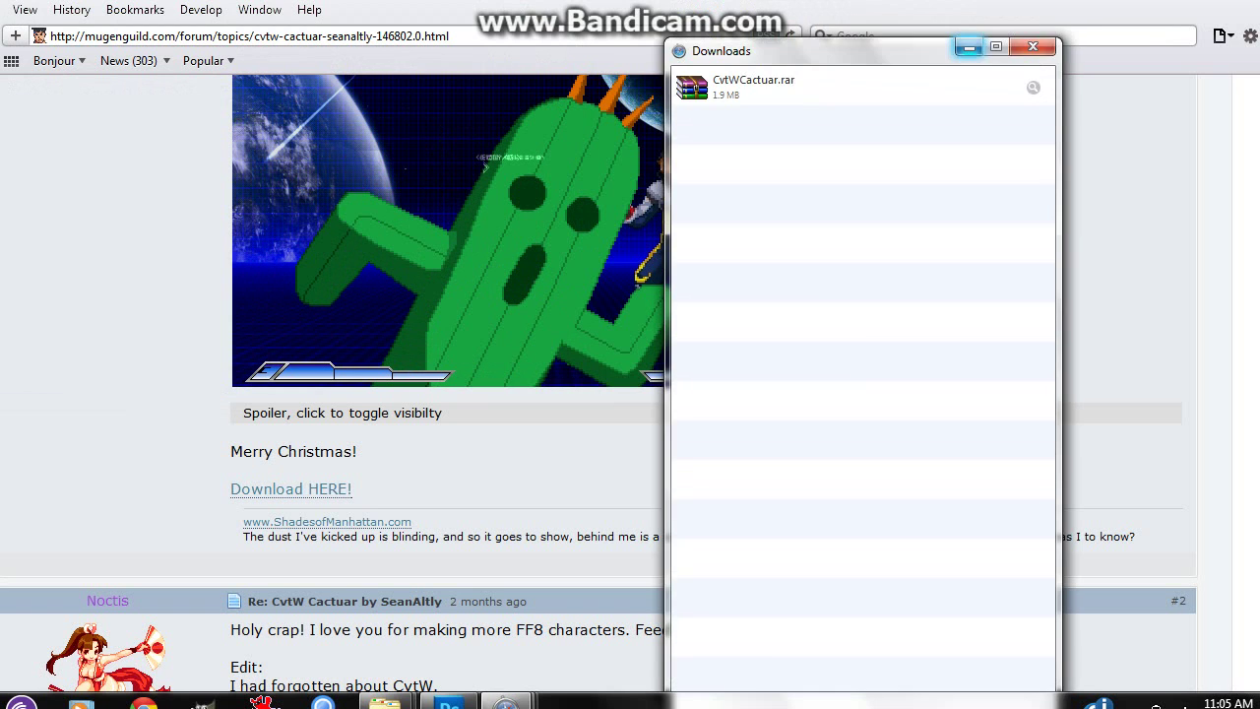
pyautogui.click(969, 47)
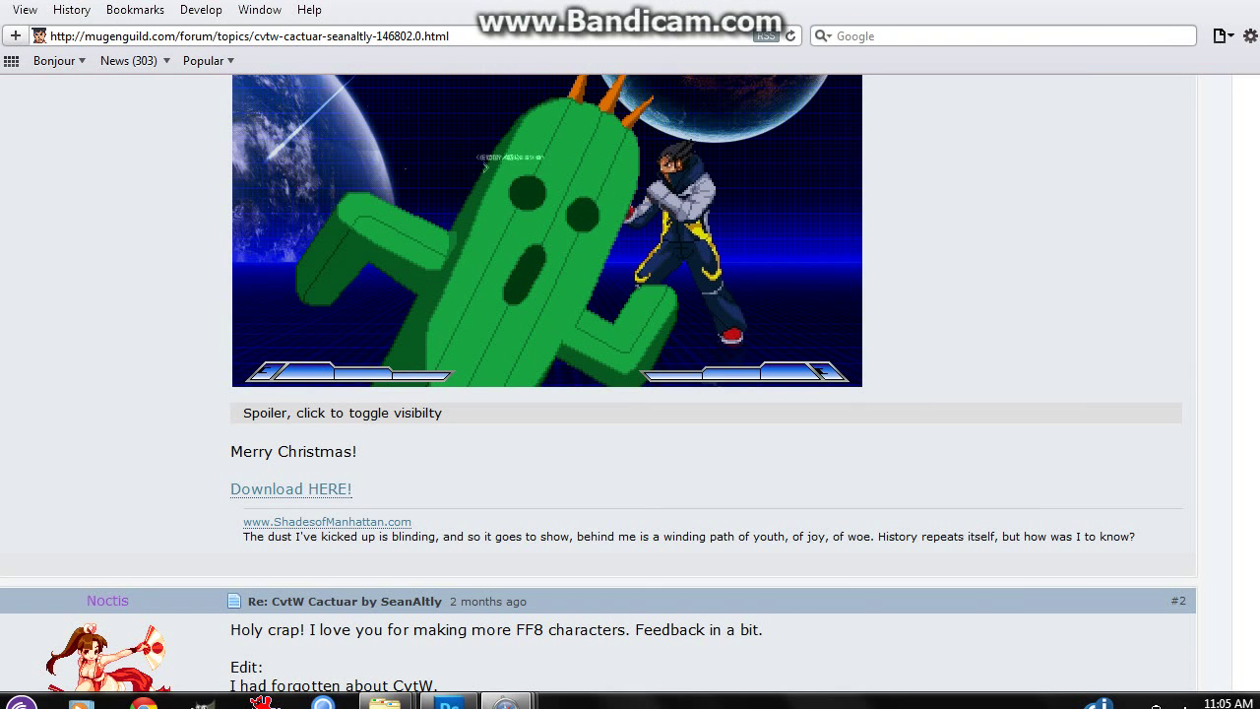
pyautogui.press('super+d')
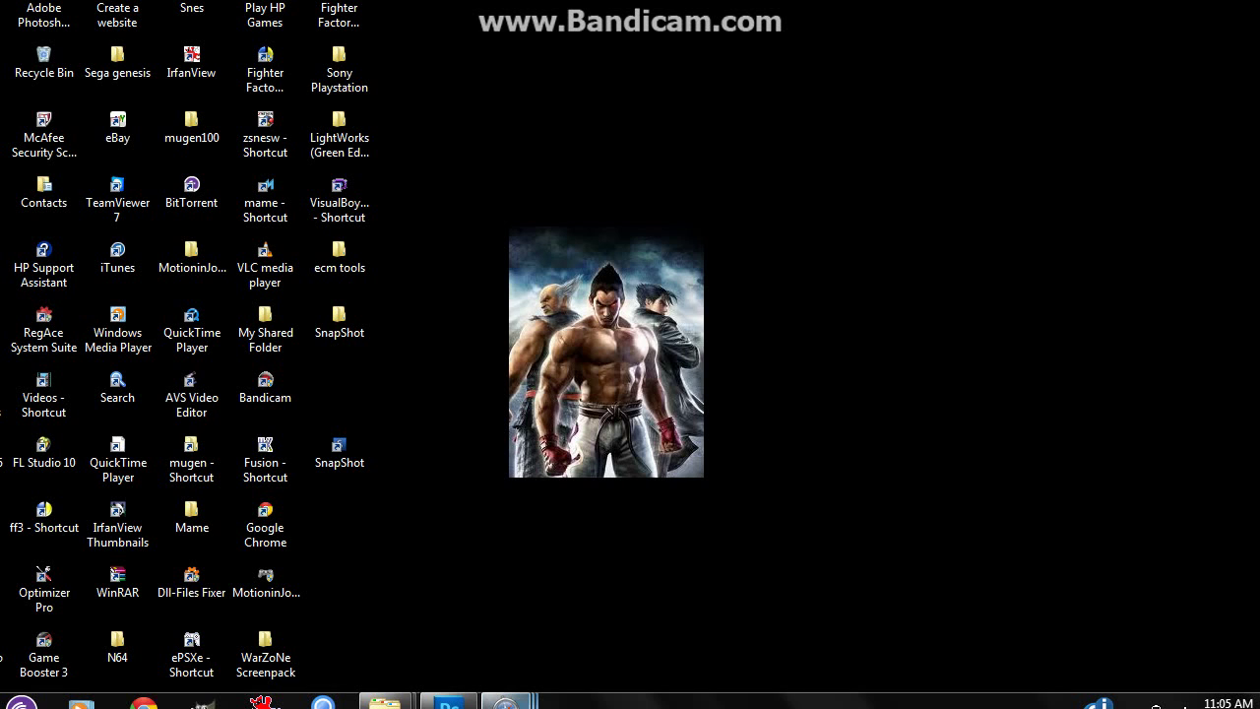
# - Open CvtWCactuar.rar from Safari's downloads in WinRAR and select its CvtWCactuar folder
pyautogui.click(506, 702)
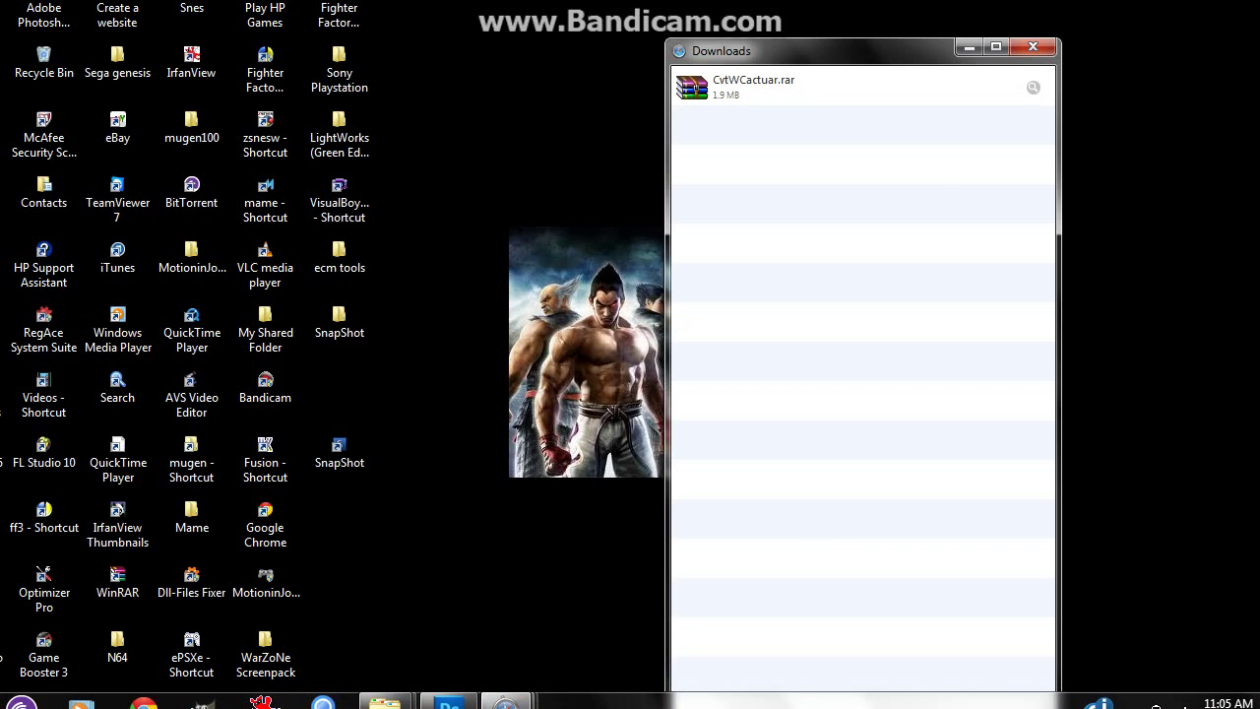
pyautogui.rightClick(746, 91)
pyautogui.click(795, 102)
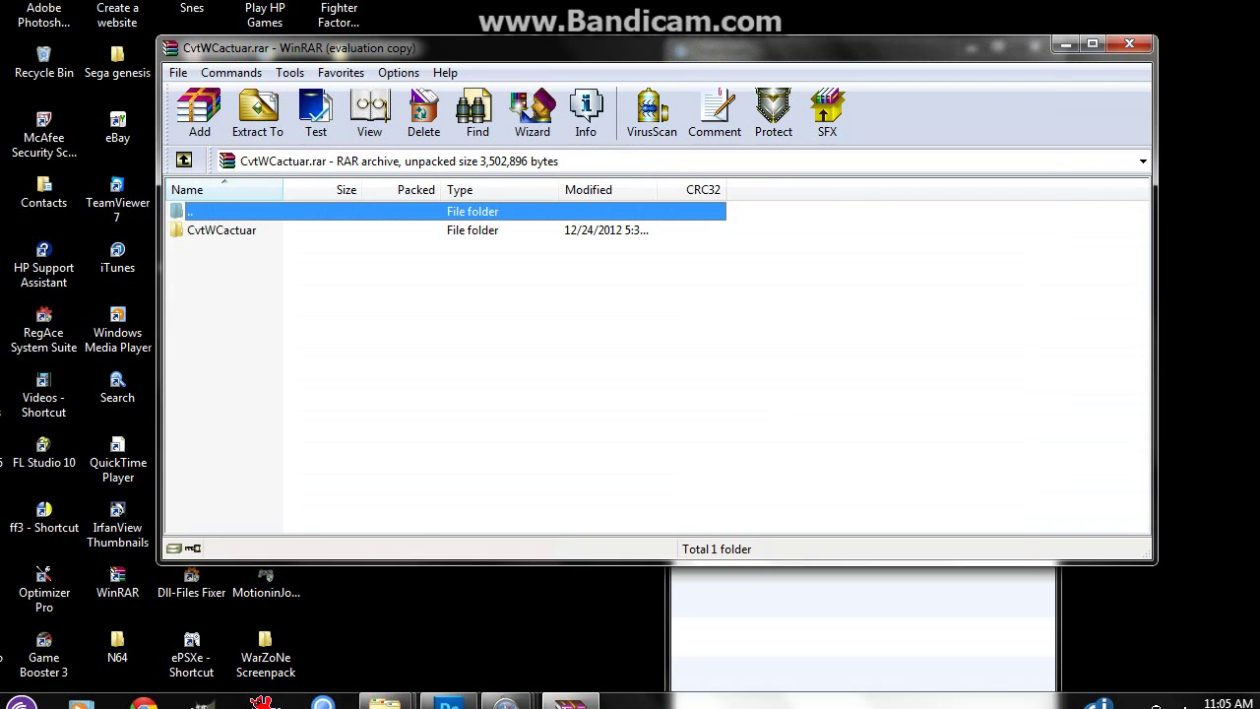
pyautogui.press('Escape')
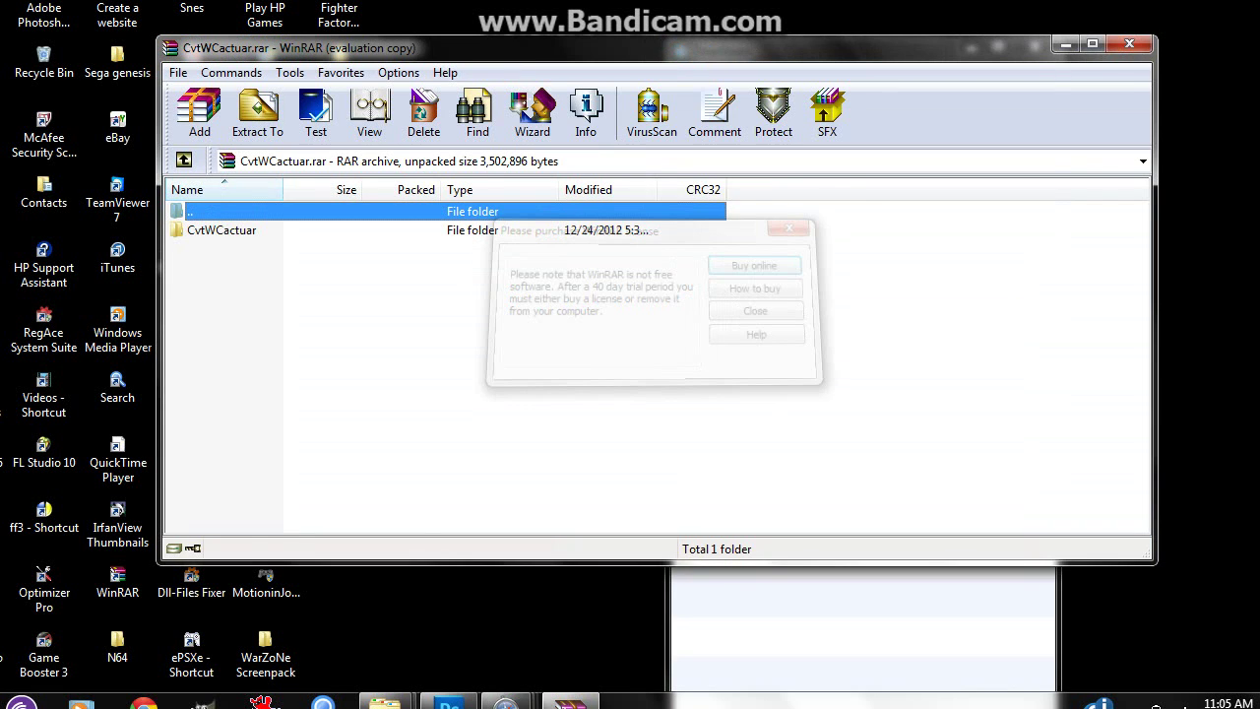
pyautogui.click(221, 229)
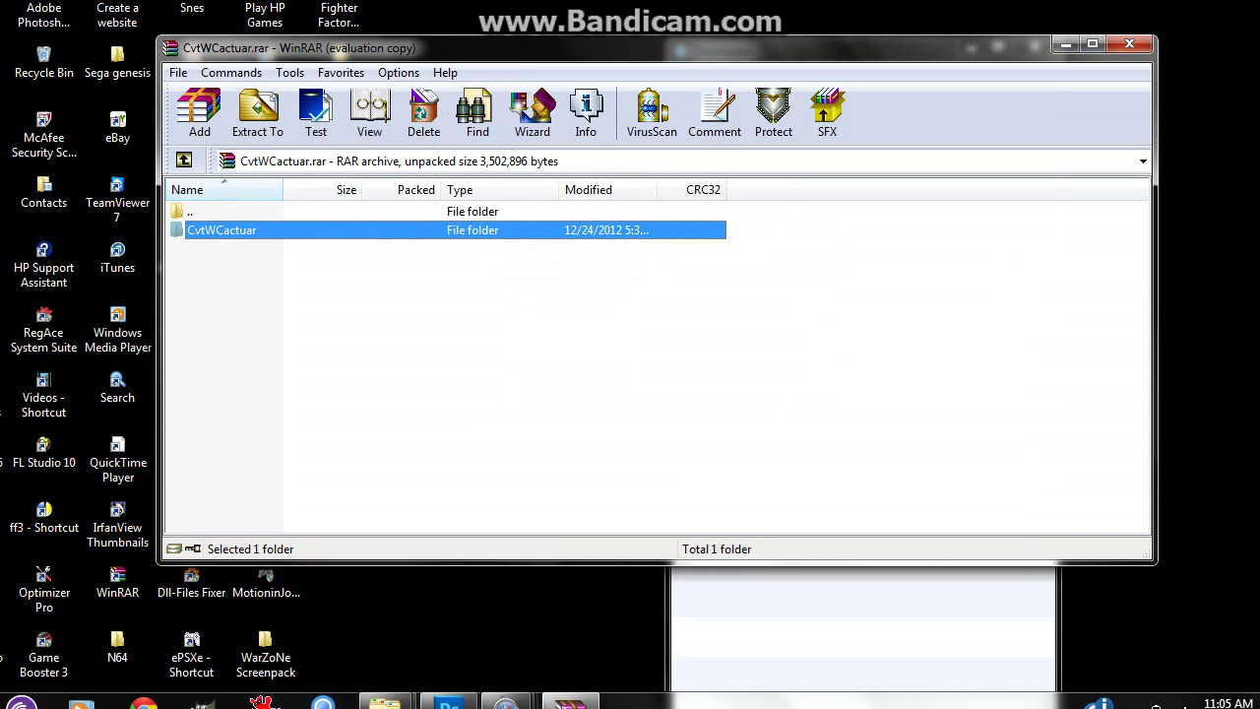
# - Close WinRAR and remove CvtWCactuar.rar from the downloads list, keeping the LightWorks folder in view
pyautogui.moveTo(384, 702)
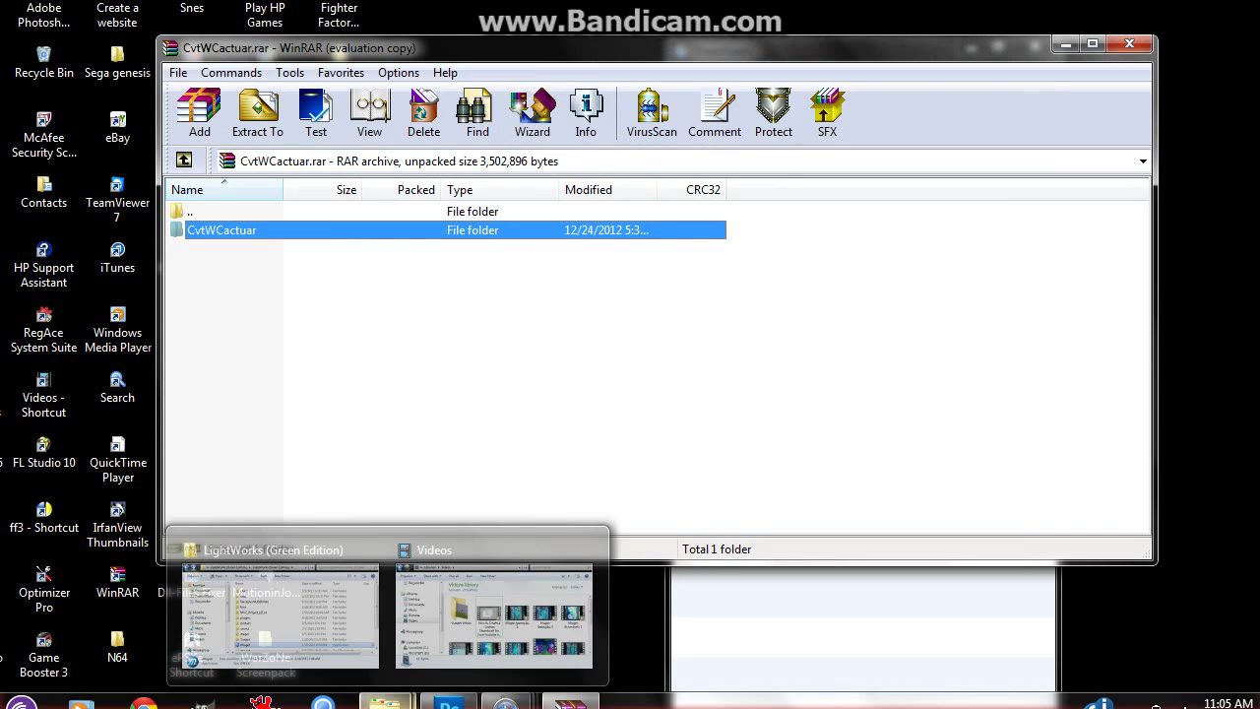
pyautogui.click(281, 606)
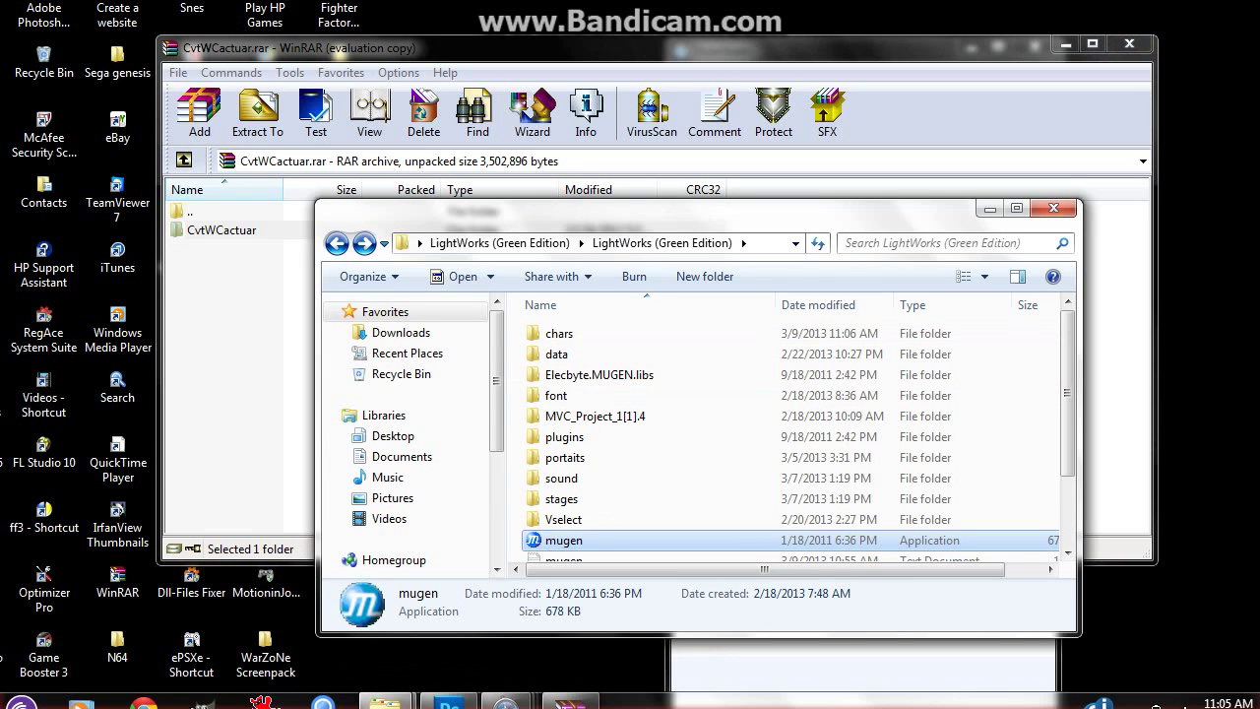
pyautogui.click(1130, 43)
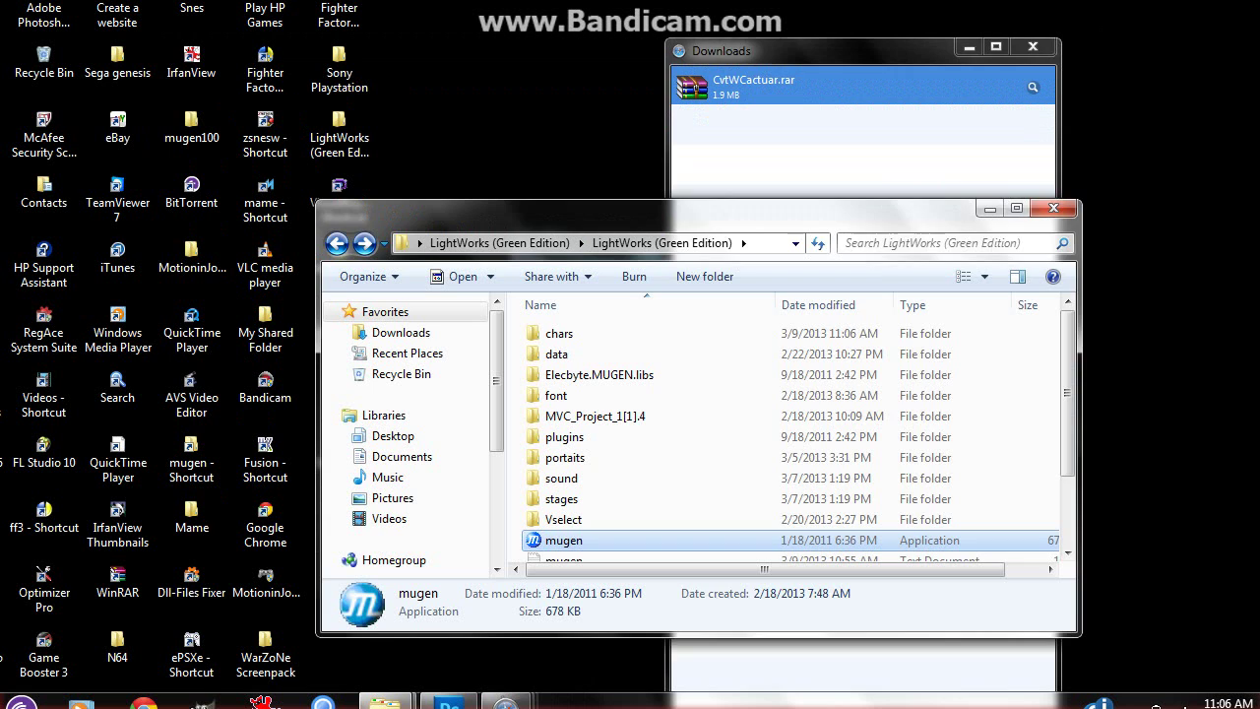
pyautogui.rightClick(891, 80)
pyautogui.click(971, 156)
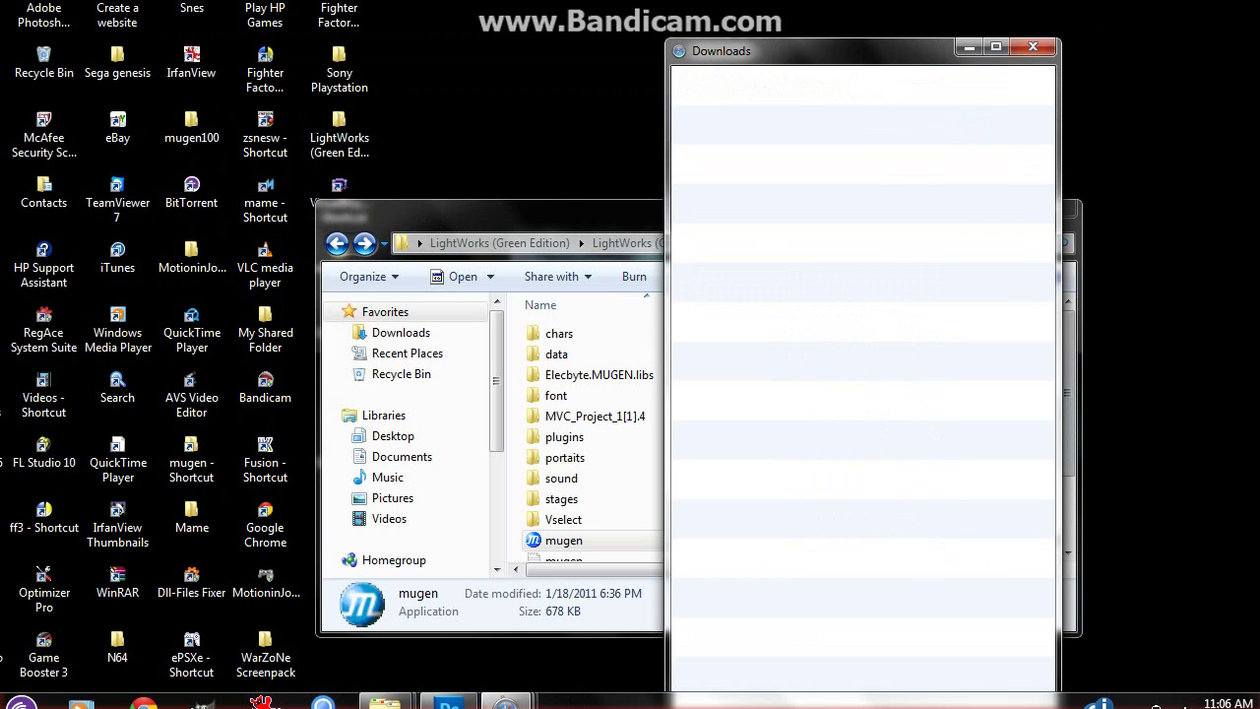
pyautogui.moveTo(640, 212); pyautogui.dragTo(631, 146)
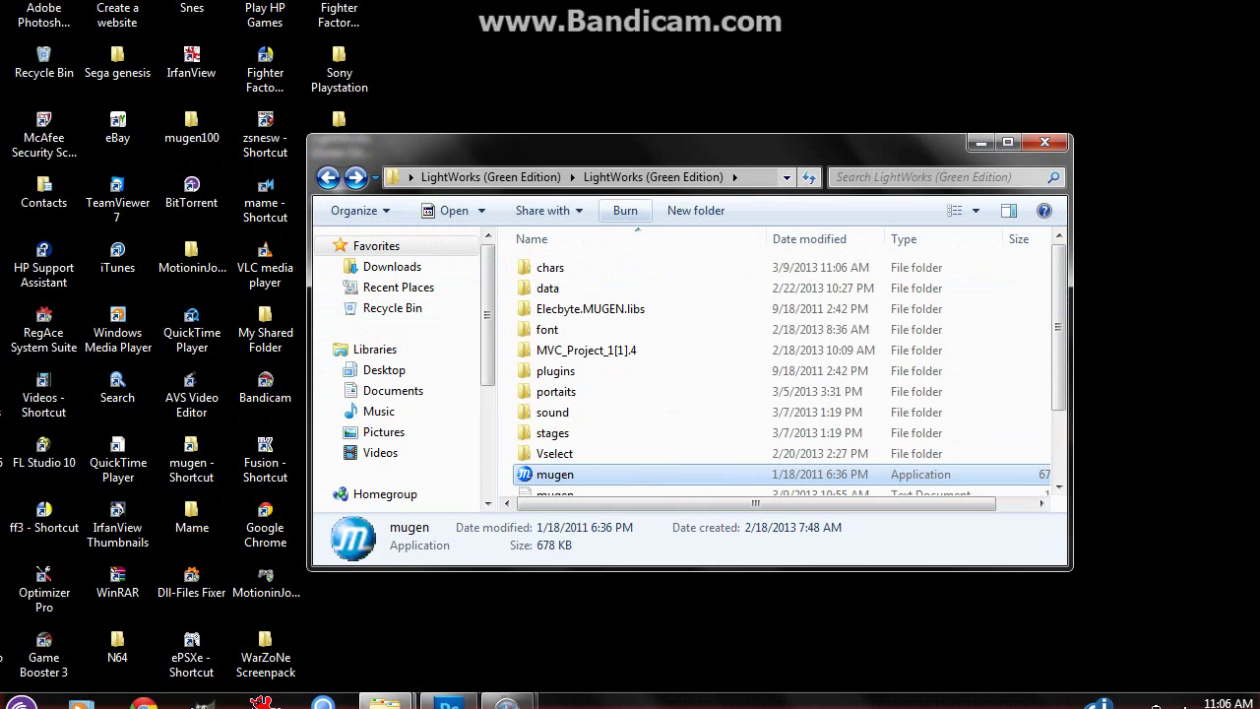
# - Open LightWorks' chars folder and scroll down to the CvtWCactuar folder
pyautogui.click(550, 267)
pyautogui.doubleClick(550, 267)
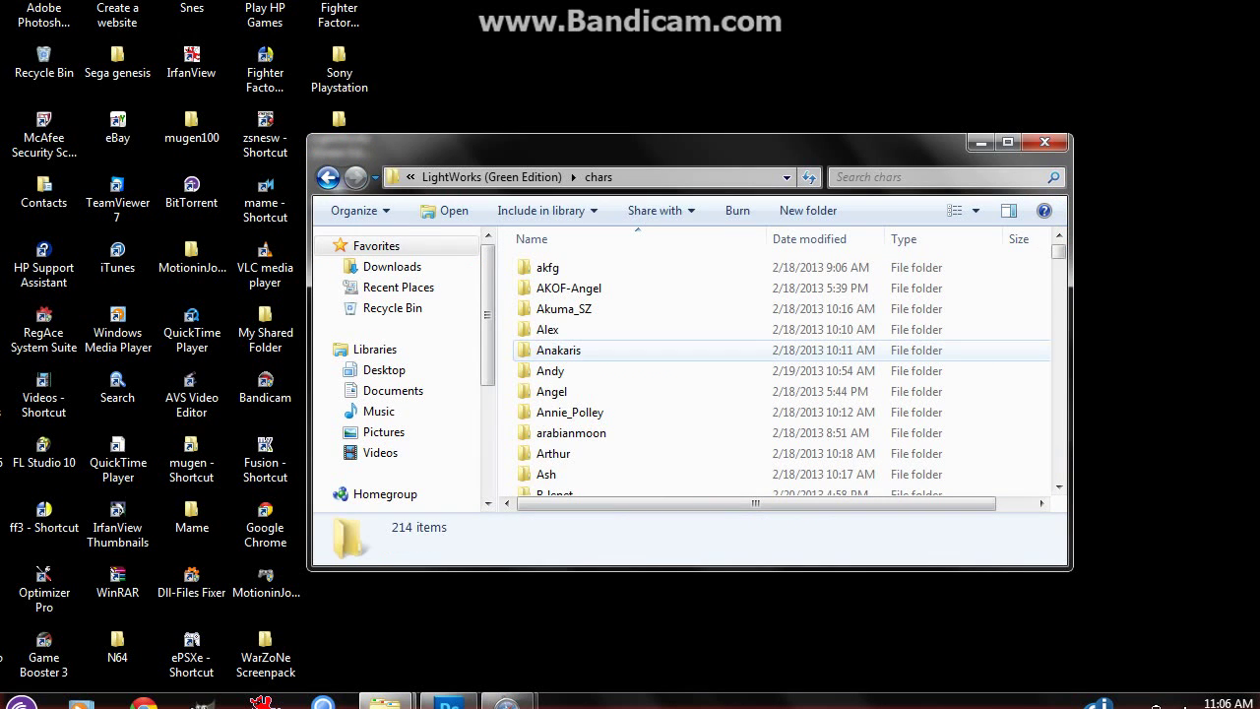
pyautogui.click(1059, 485)
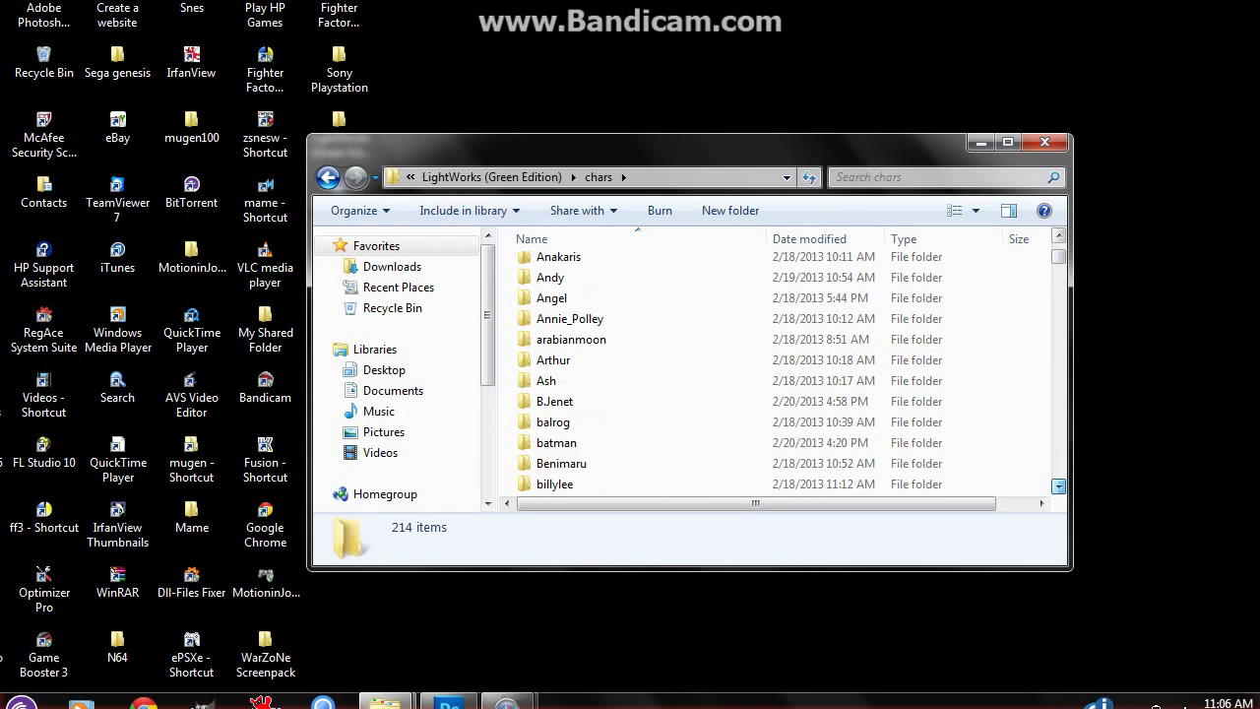
pyautogui.click(1059, 485)
pyautogui.click(1059, 485)
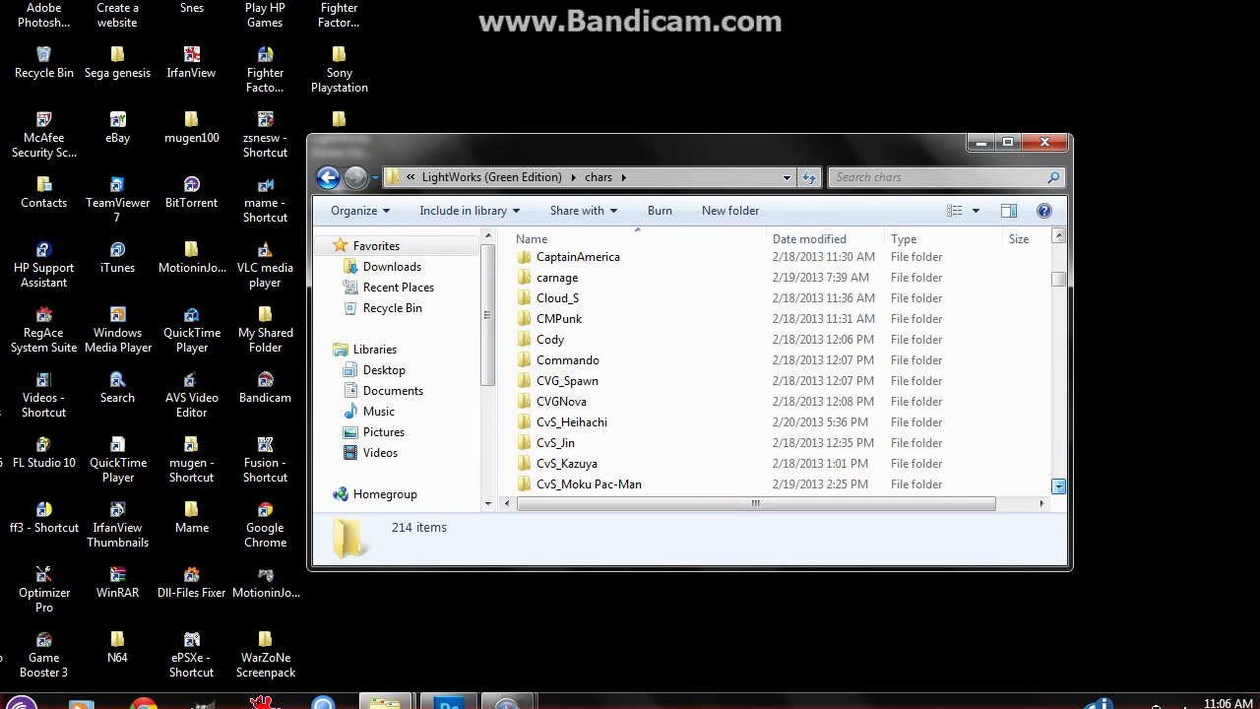
pyautogui.click(1058, 486)
pyautogui.click(1058, 486)
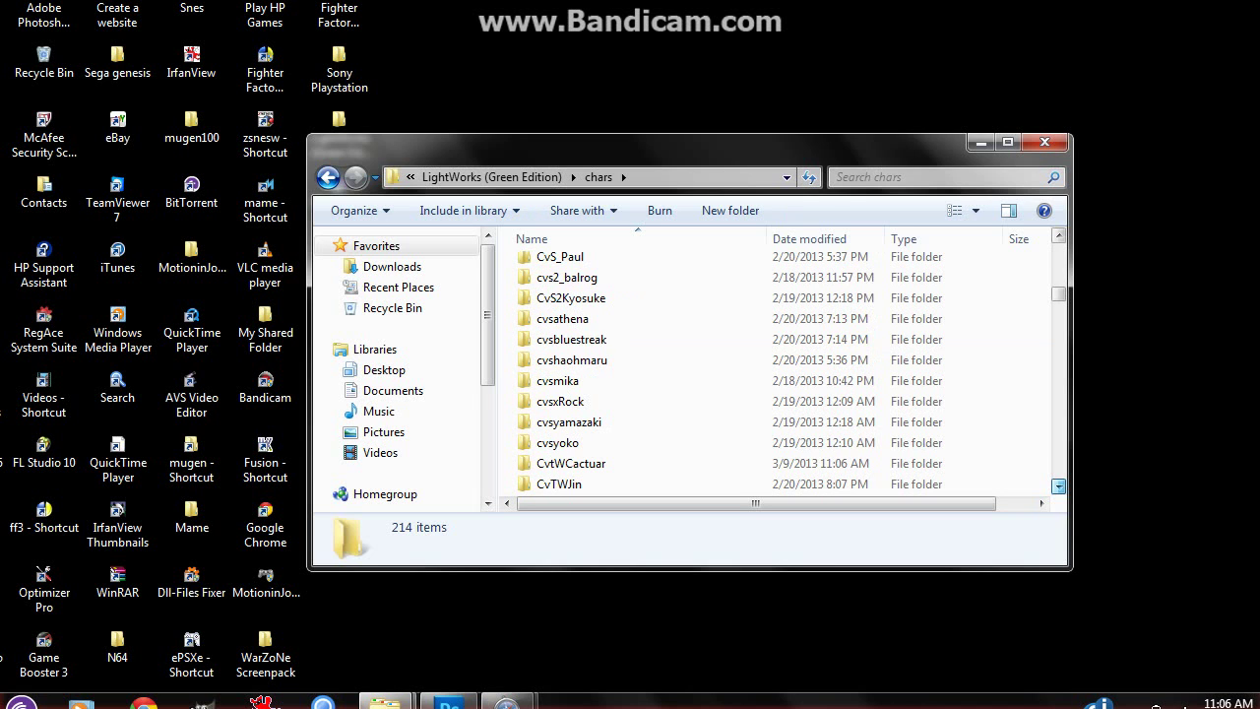
pyautogui.click(1059, 486)
# - Copy the CvtWCactuar folder's exact name through Rename, leaving the name unchanged
pyautogui.click(571, 359)
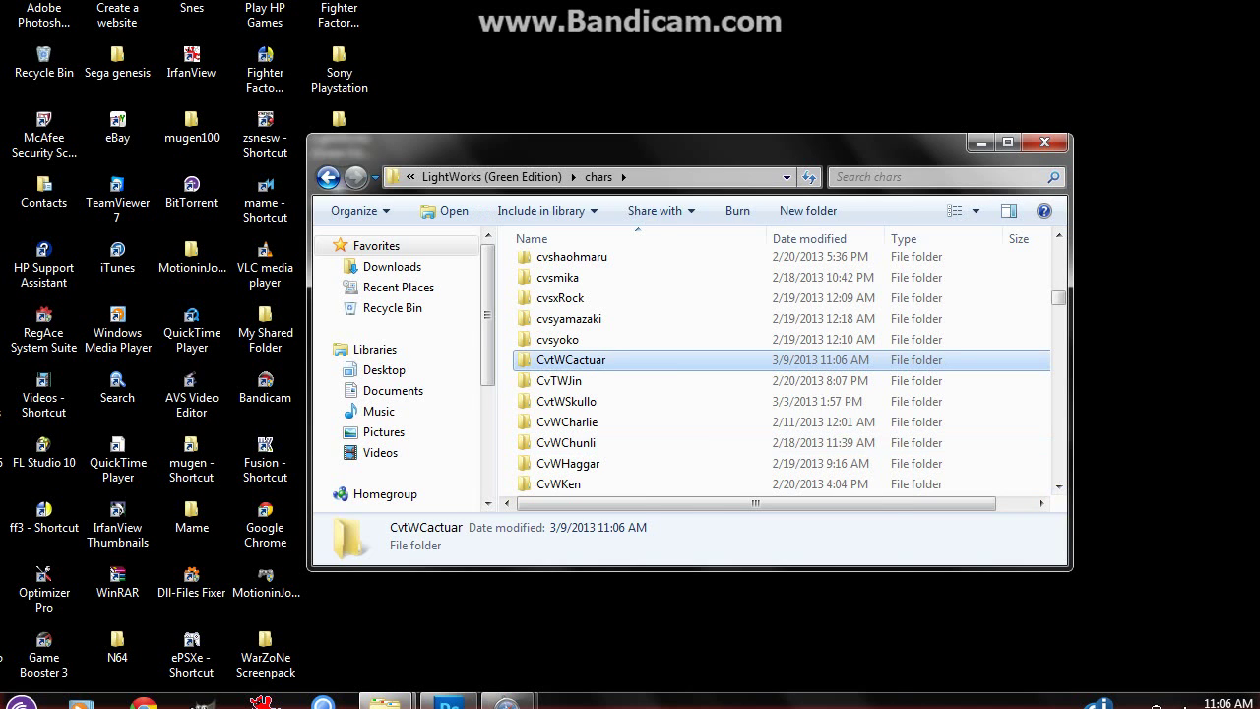
pyautogui.rightClick(584, 359)
pyautogui.click(638, 647)
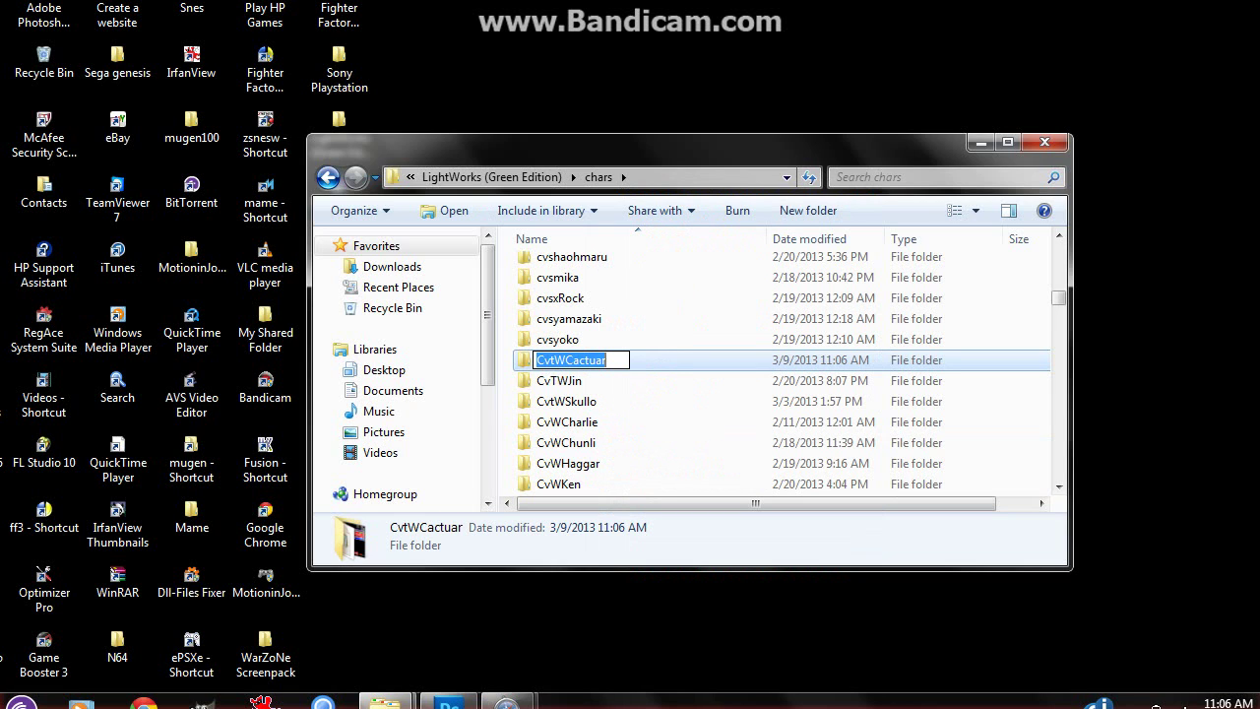
pyautogui.rightClick(615, 361)
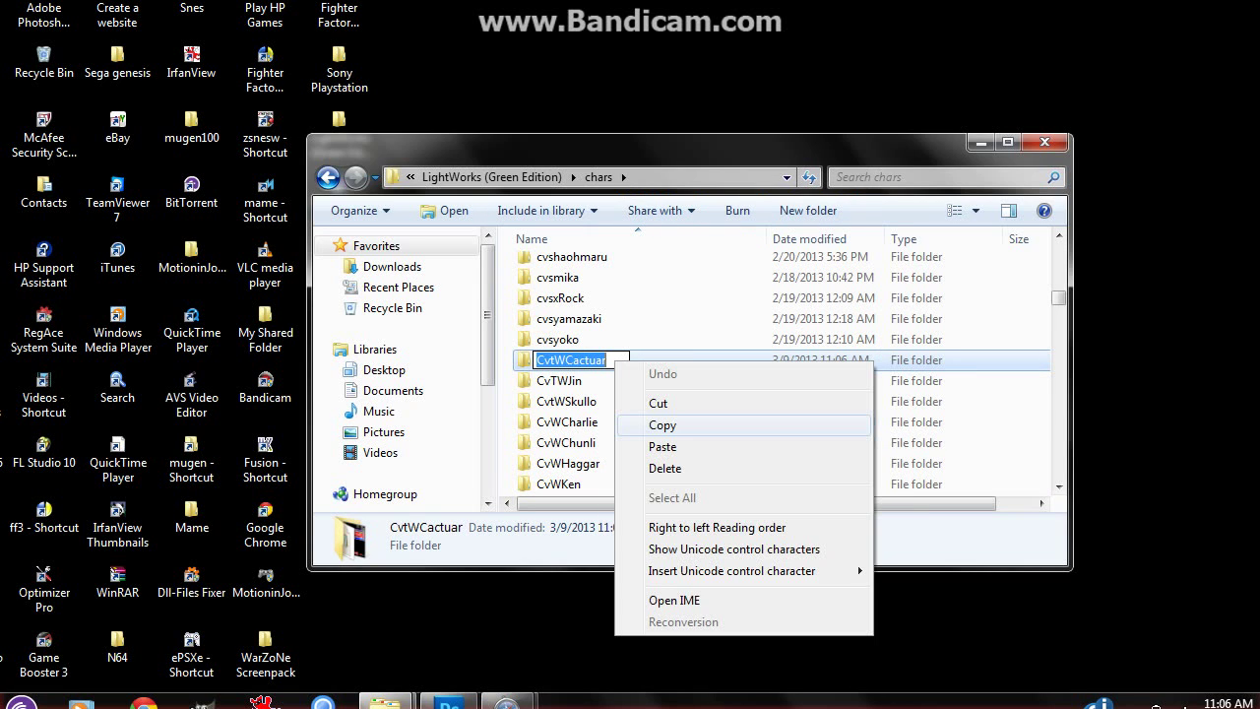
pyautogui.click(663, 425)
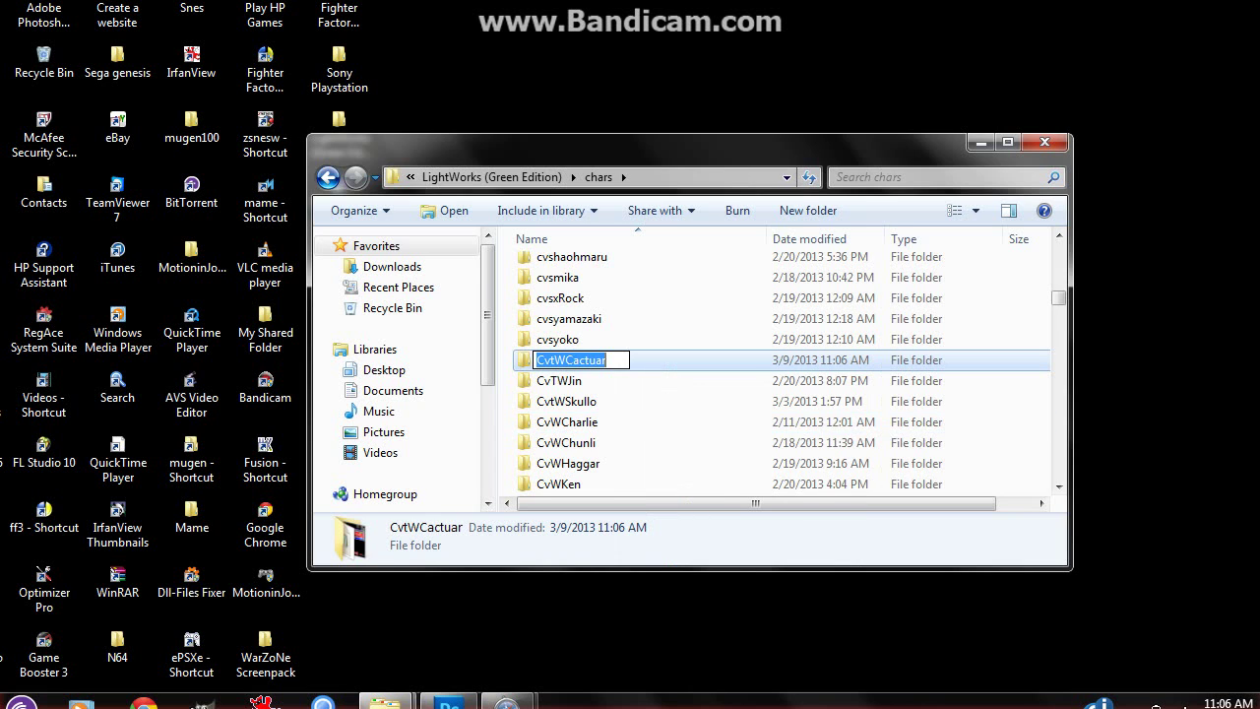
pyautogui.press('Return')
# - Open select.def from the LightWorks data folder in Notepad
pyautogui.press('BackSpace')
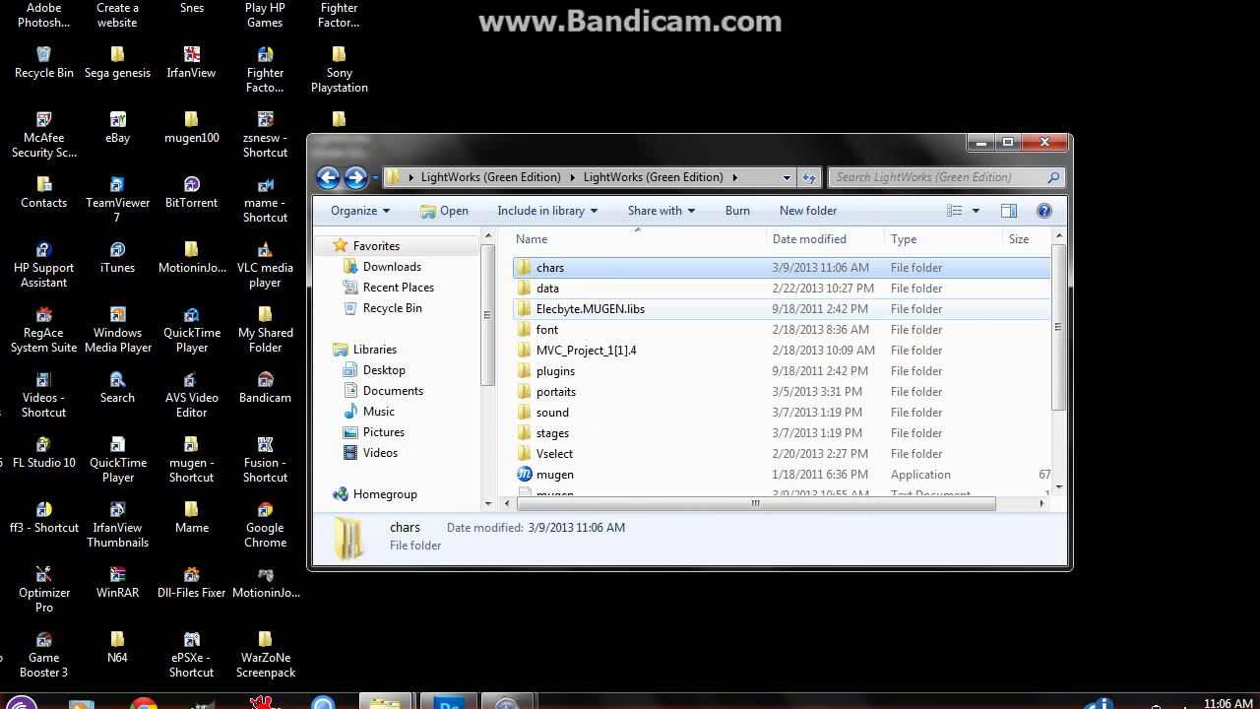
pyautogui.press('Down')
pyautogui.press('Return')
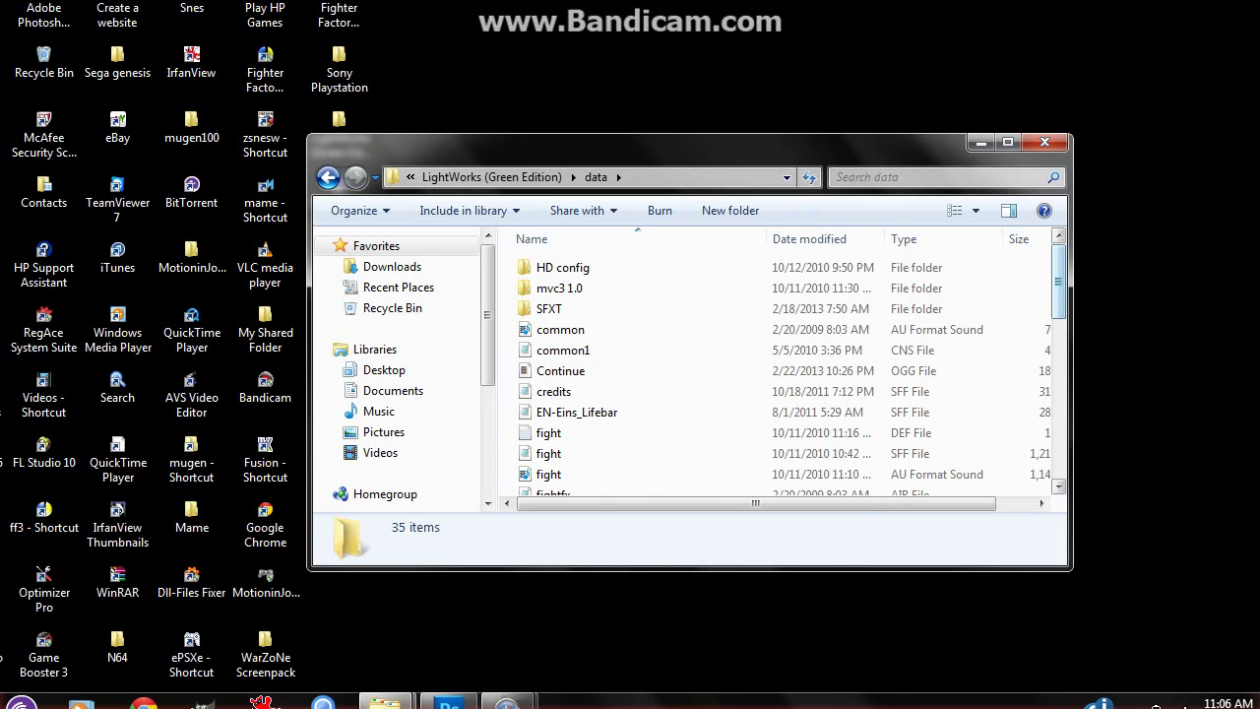
pyautogui.scroll(-8, 782, 370)
pyautogui.scroll(-2, 857, 290)
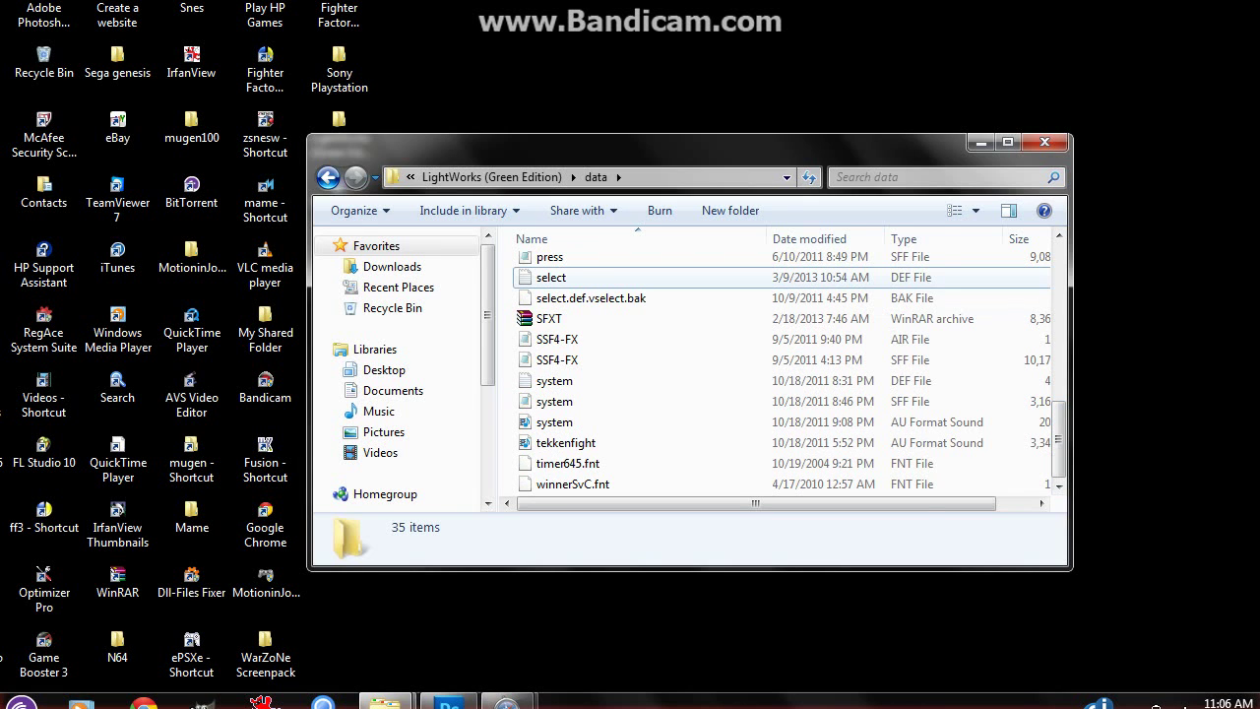
pyautogui.doubleClick(551, 277)
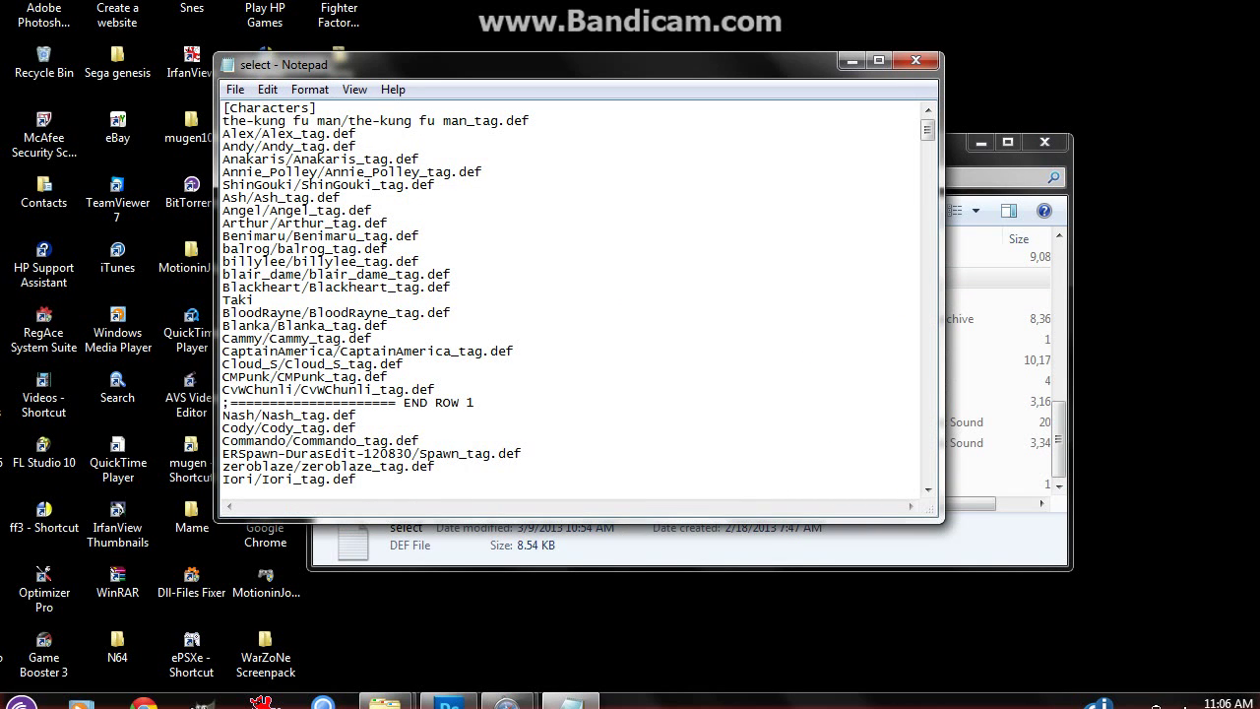
# - Replace the Taki line with CvtWCactuar, save select.def and close Notepad
pyautogui.doubleClick(237, 299)
pyautogui.rightClick(265, 300)
pyautogui.click(314, 386)
pyautogui.click(235, 88)
pyautogui.click(266, 155)
pyautogui.hotkey('alt', 'F4')
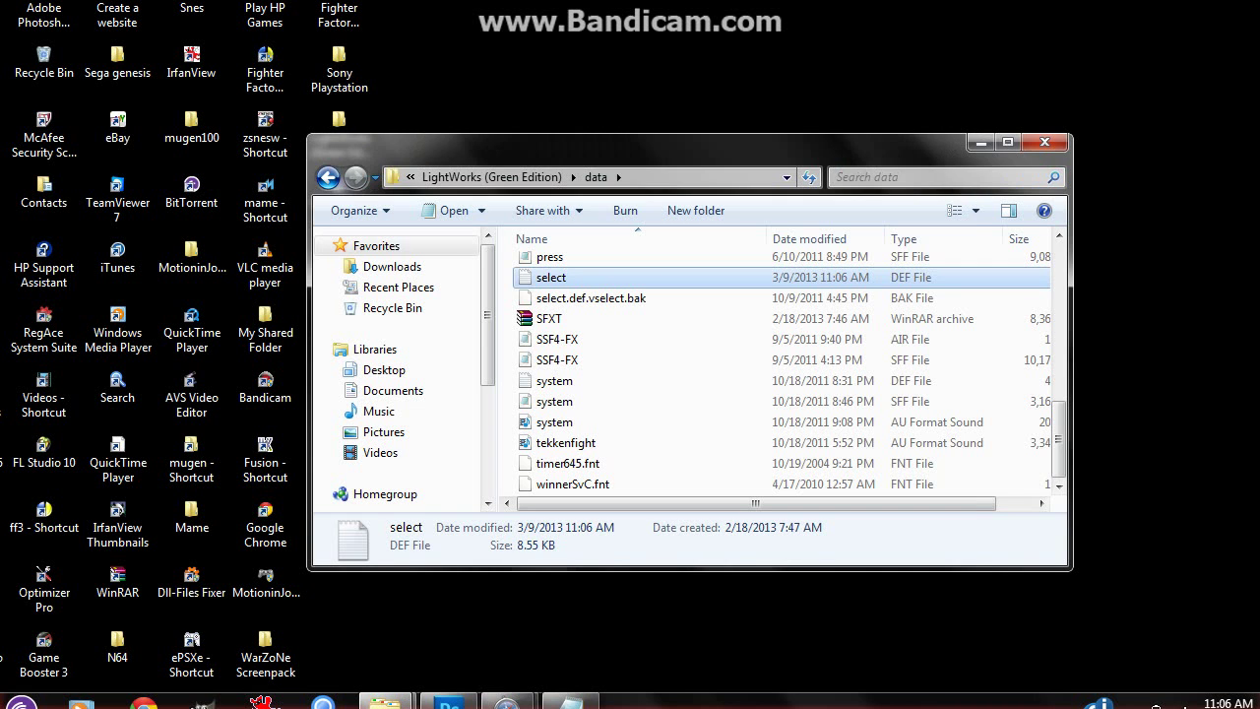
# - Return to the LightWorks (Green Edition) folder and select the mugen application
pyautogui.press('BackSpace')
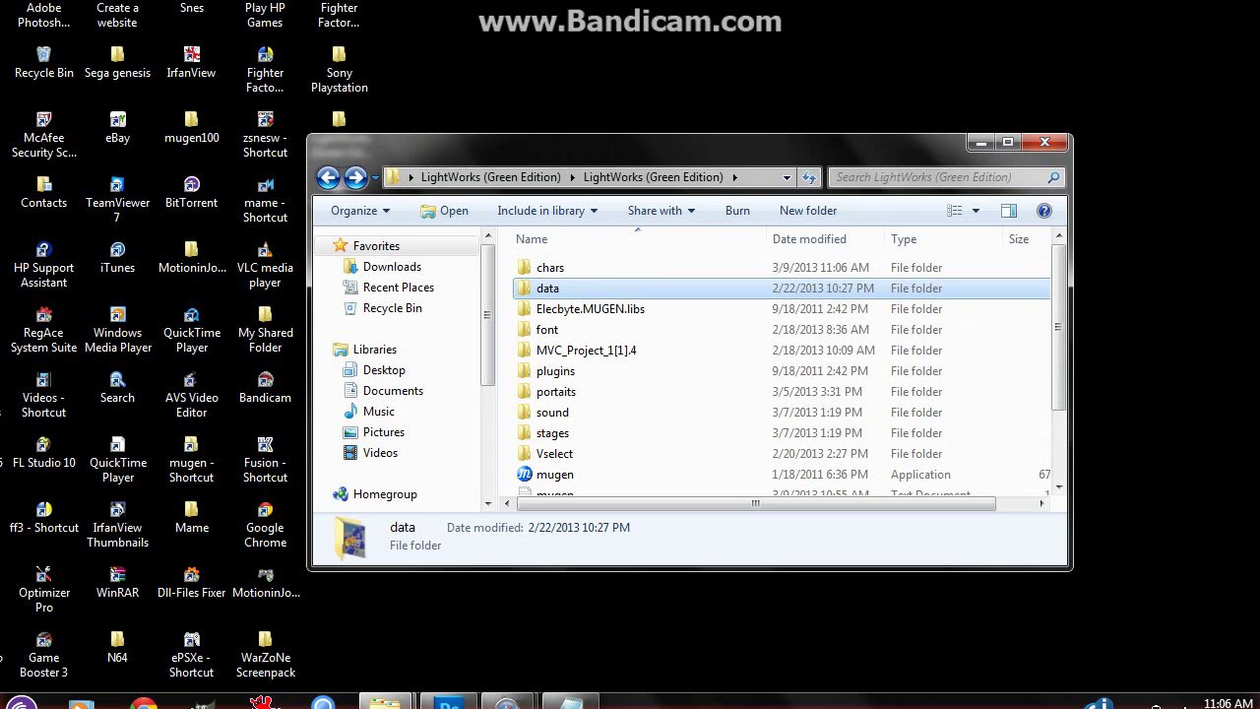
pyautogui.scroll(-2, 778, 365)
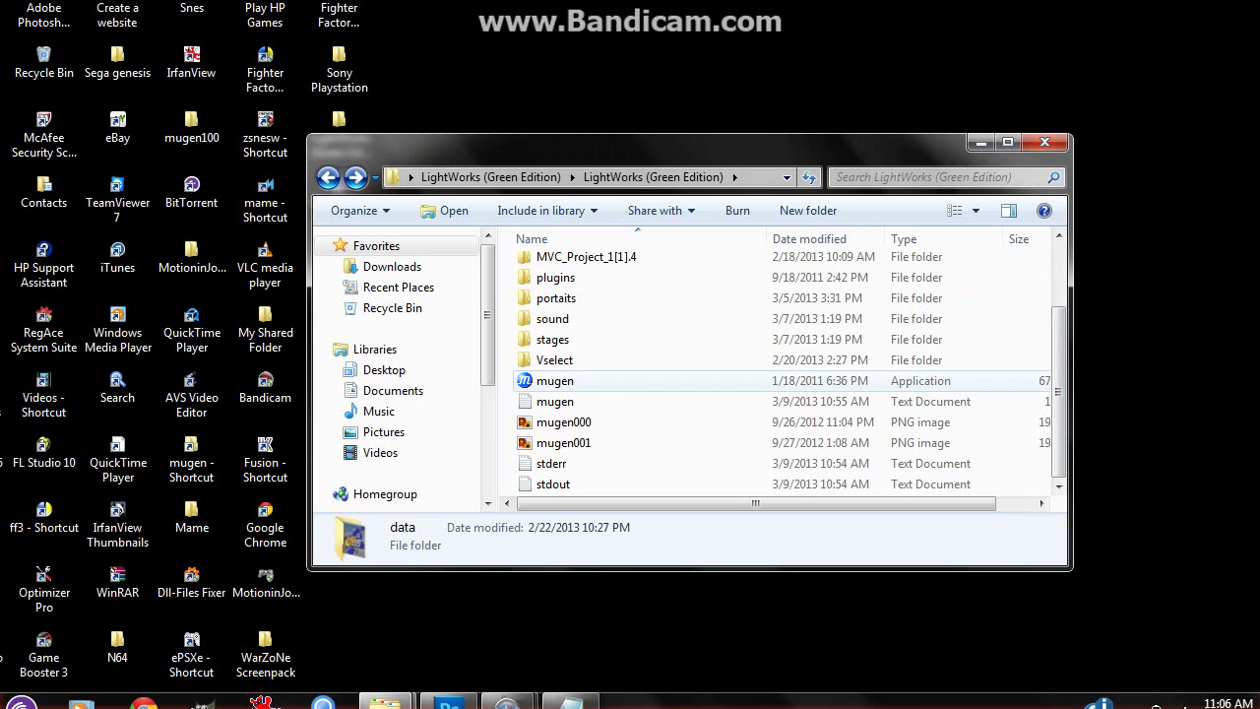
pyautogui.click(554, 381)
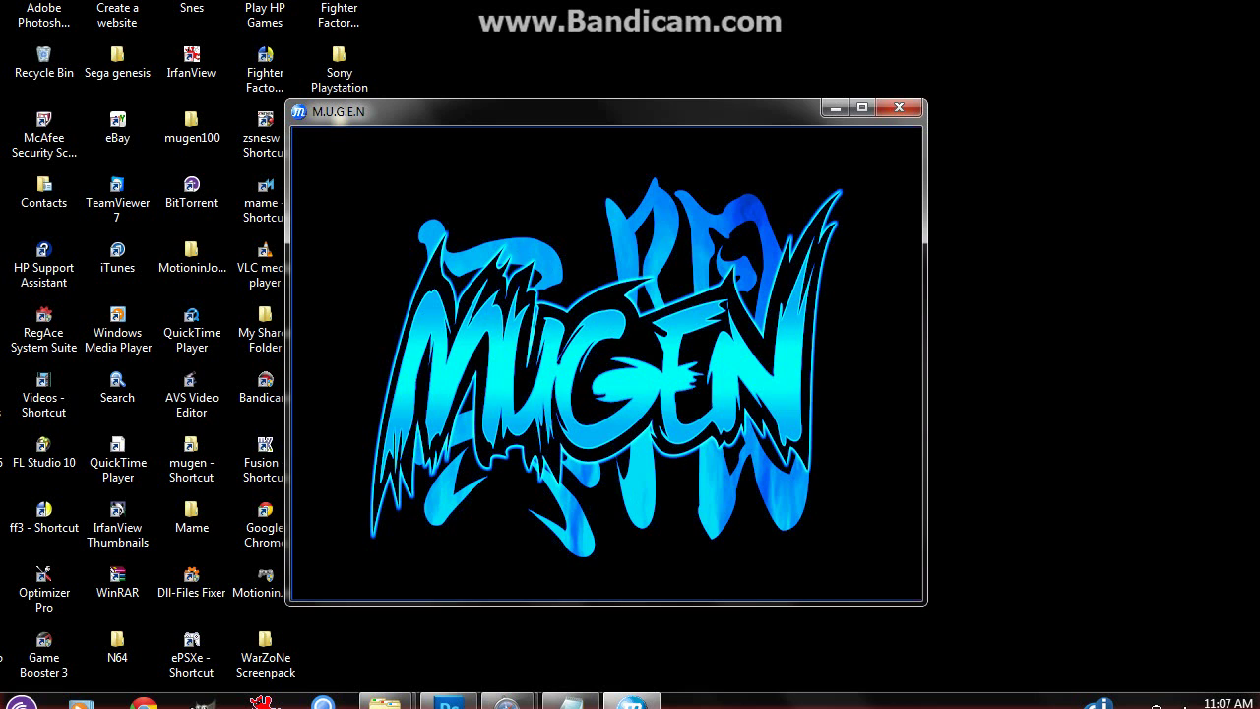
# - Get past the title screen and choose Training from the mode list
pyautogui.press('Return')
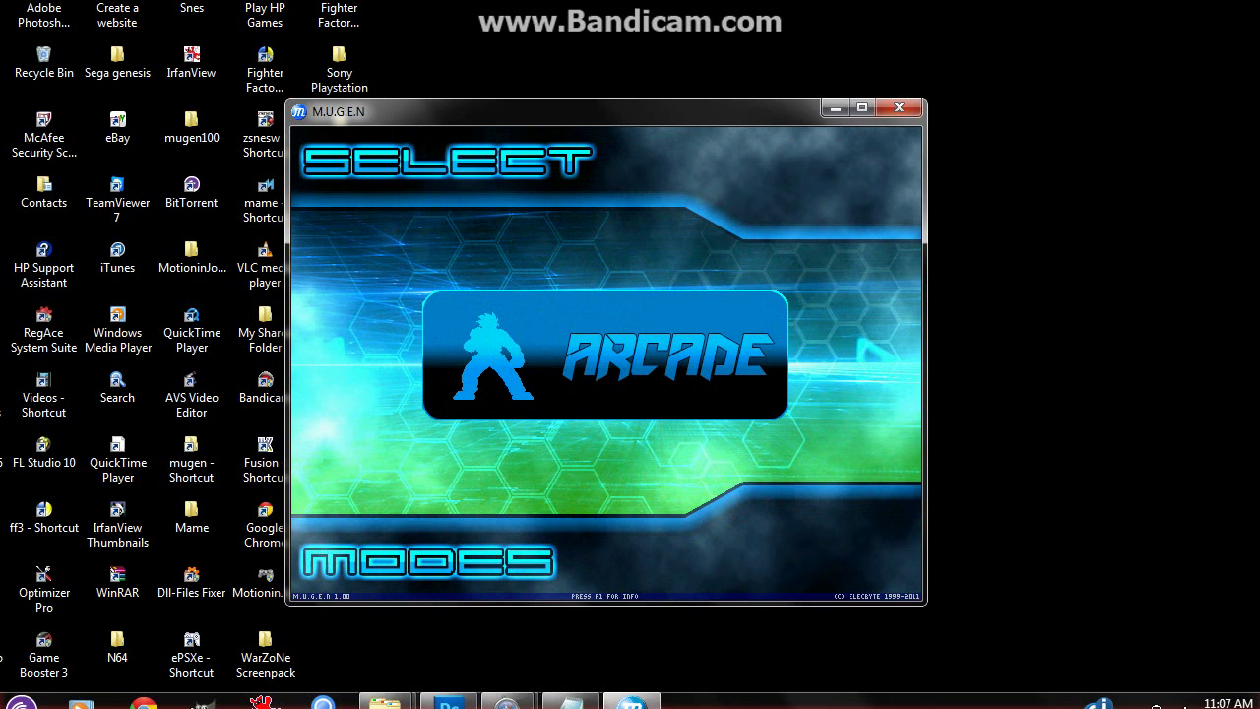
pyautogui.press('Right')
pyautogui.press('Right')
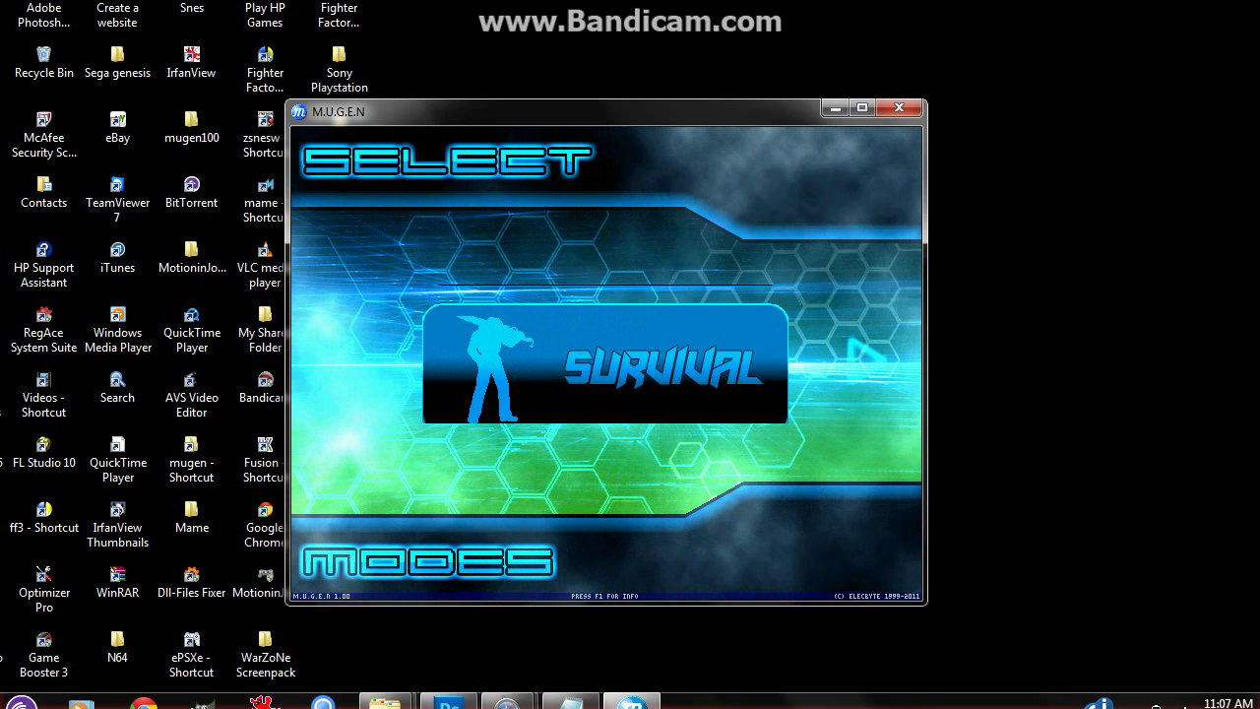
pyautogui.press('Down')
pyautogui.press('Down')
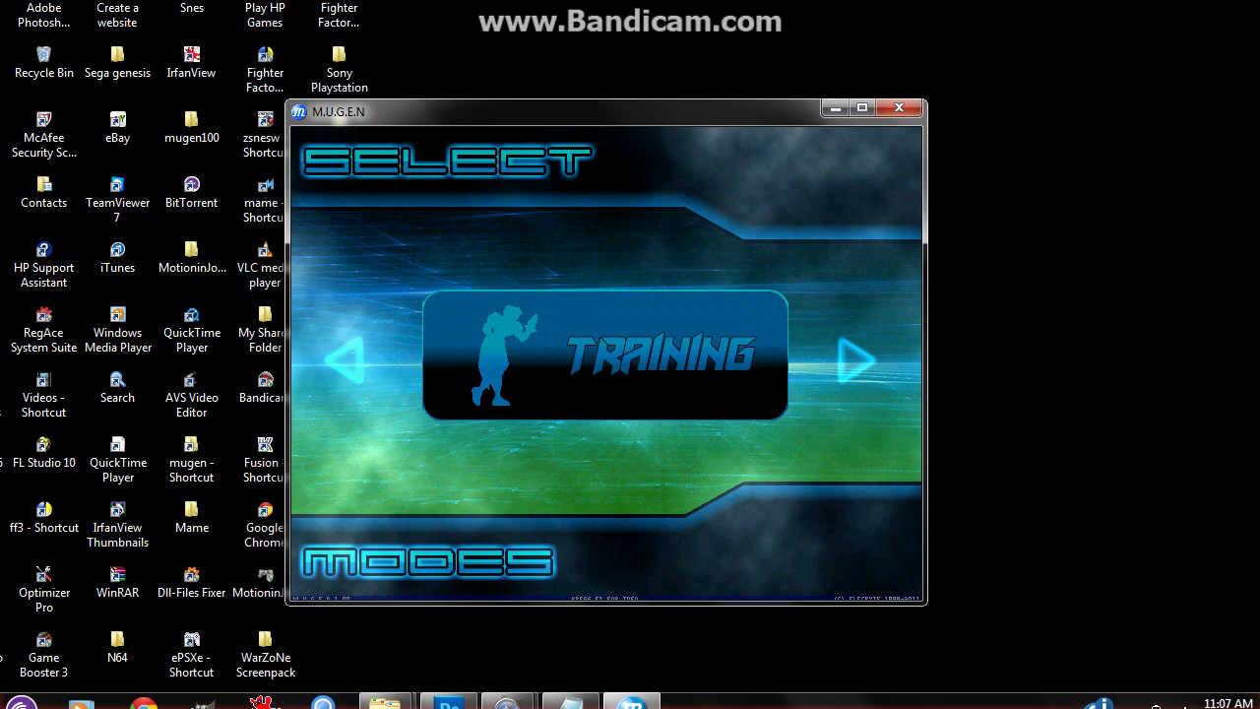
pyautogui.press('Return')
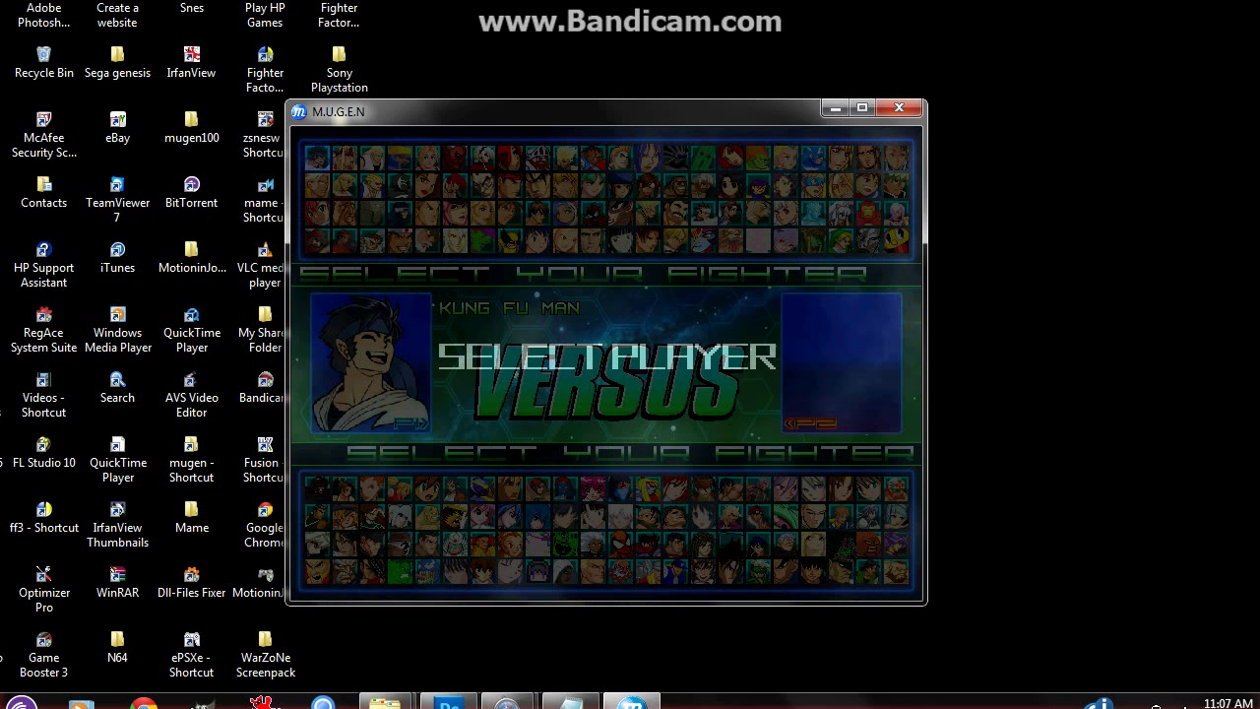
# - Move player one's cursor across the roster to pick Cactuar
pyautogui.press('Right')
pyautogui.press('Right')
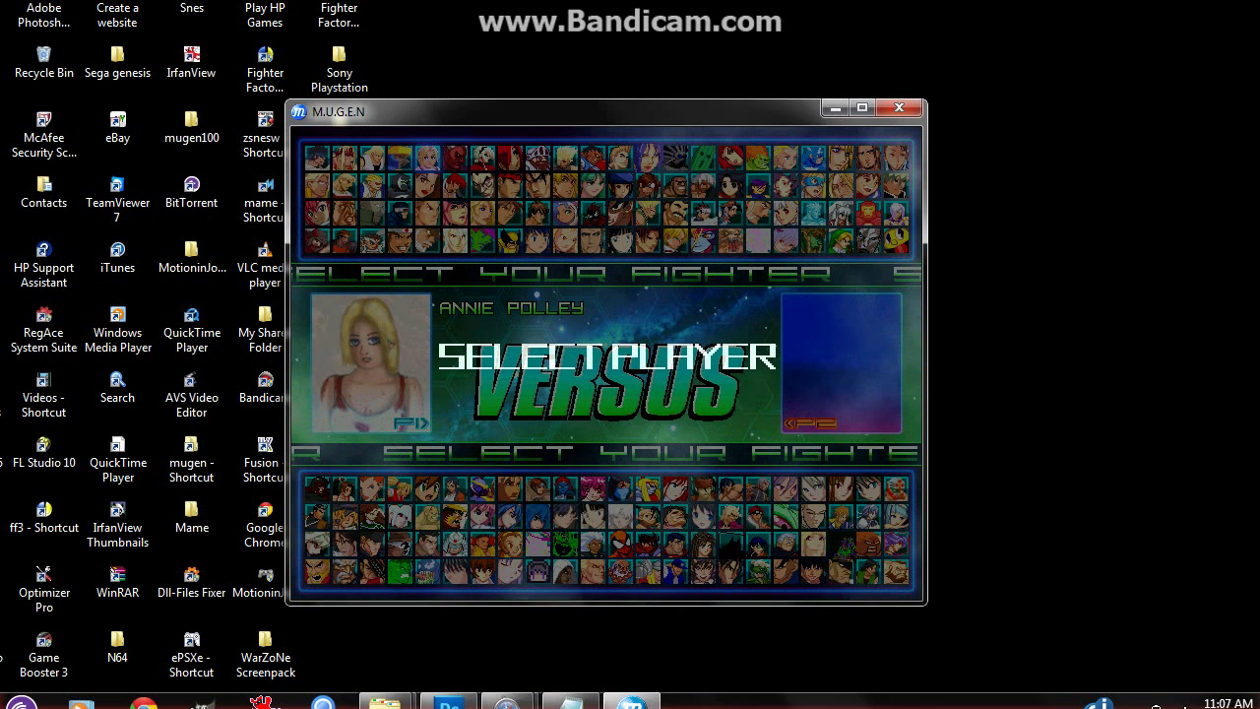
pyautogui.press('Right')
pyautogui.press('Right')
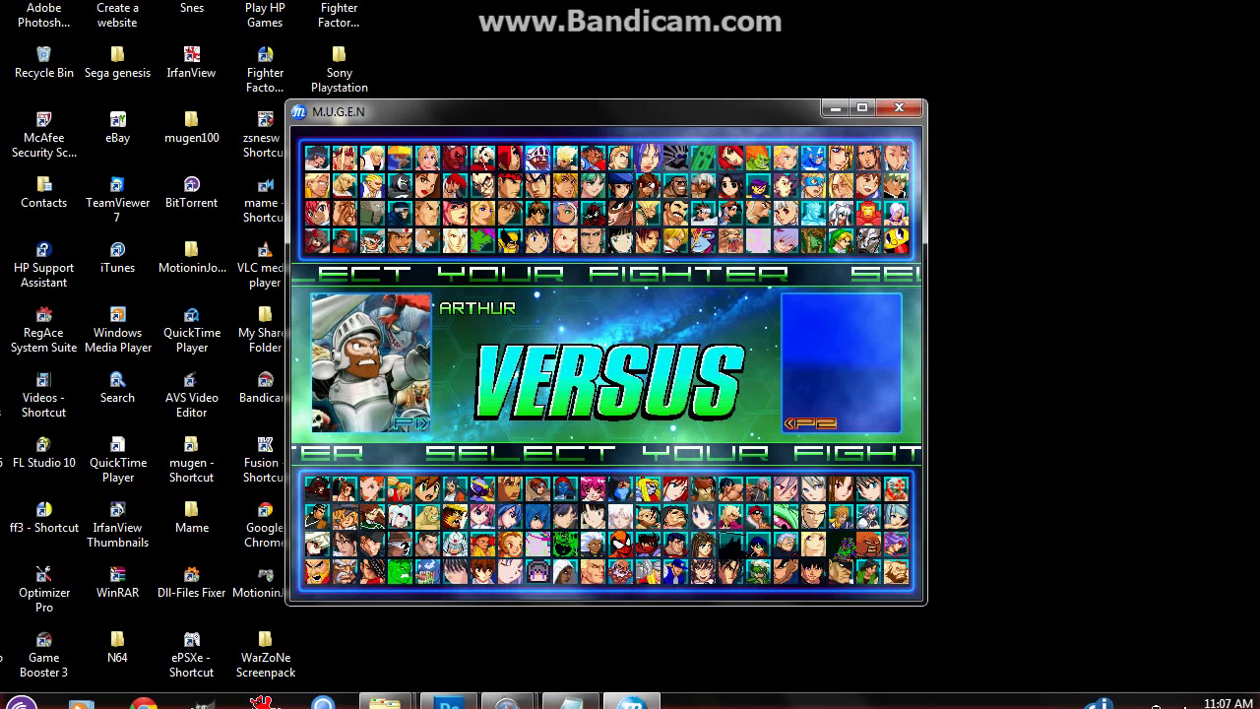
pyautogui.press('Right')
pyautogui.press('Right')
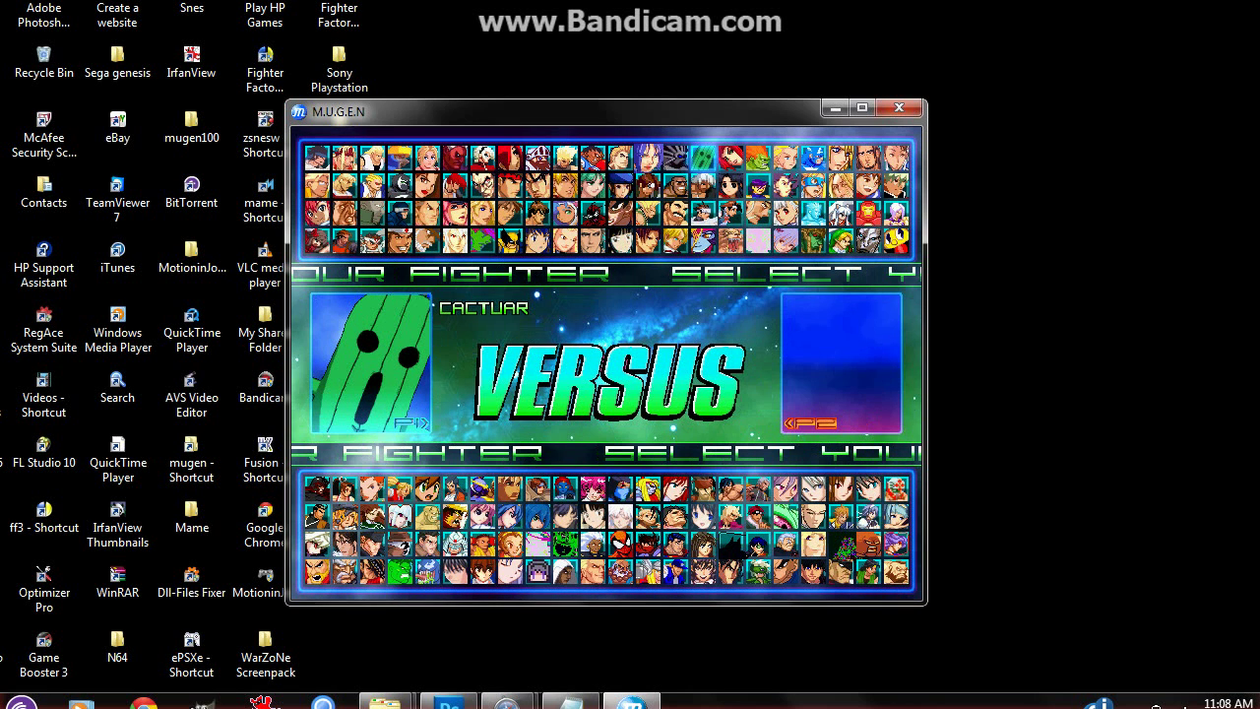
# - Confirm CM Punk as the opponent and choose the 09 CVS2 Training stage
pyautogui.press('Right')
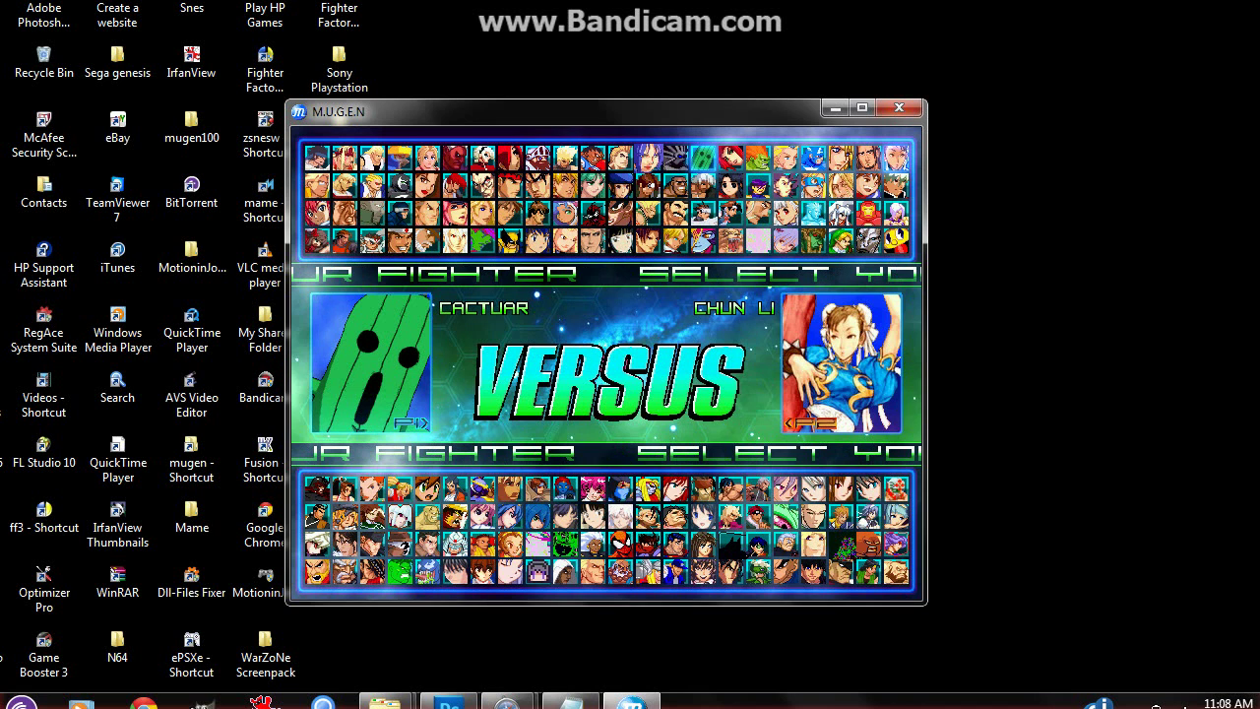
pyautogui.press('Right')
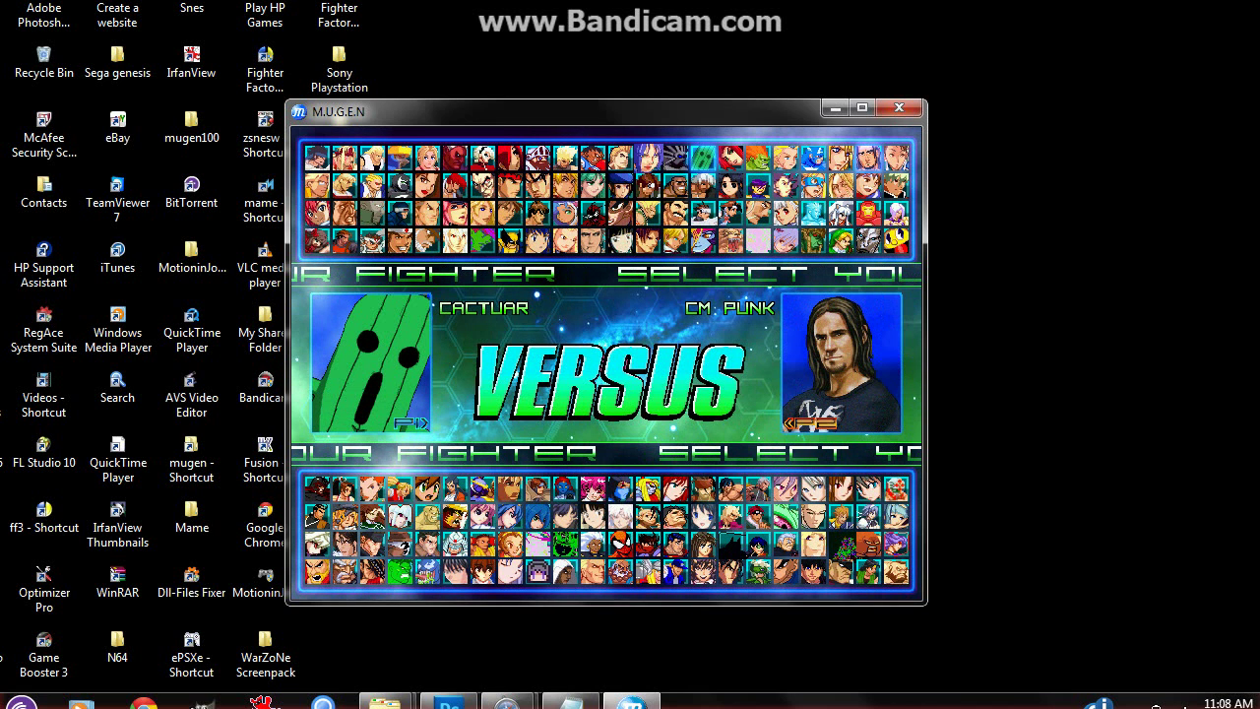
pyautogui.press('Return')
pyautogui.press('Left')
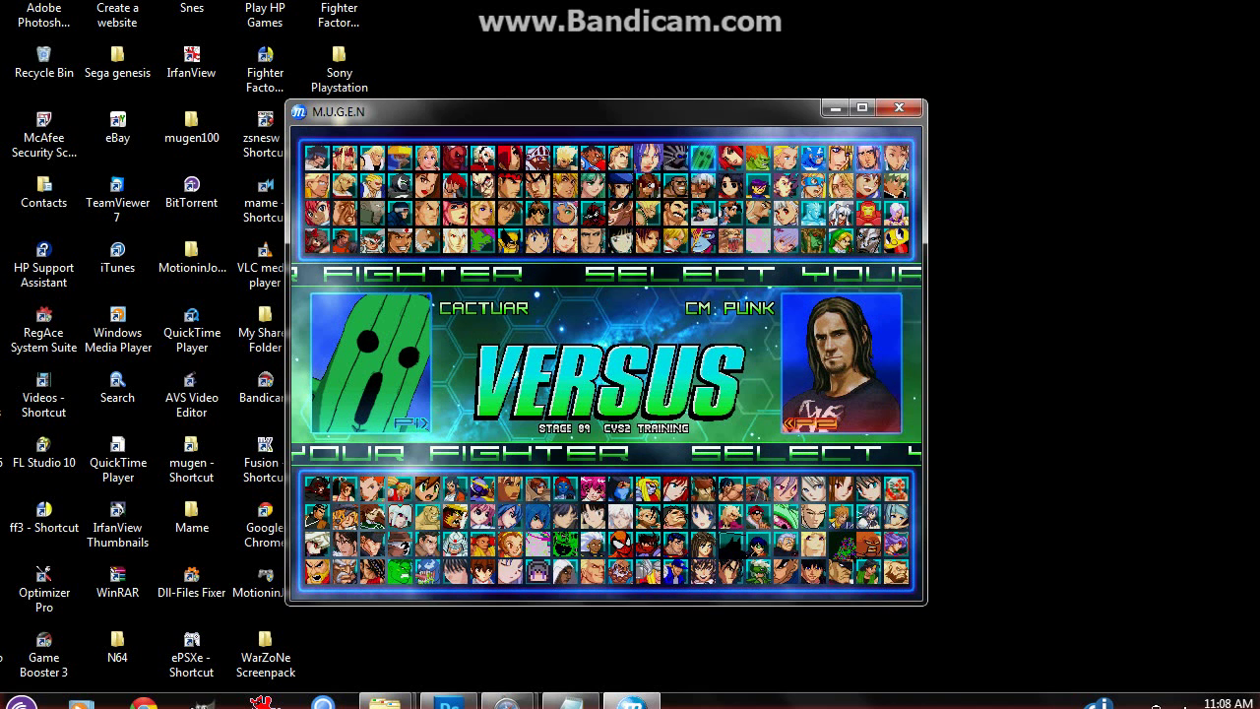